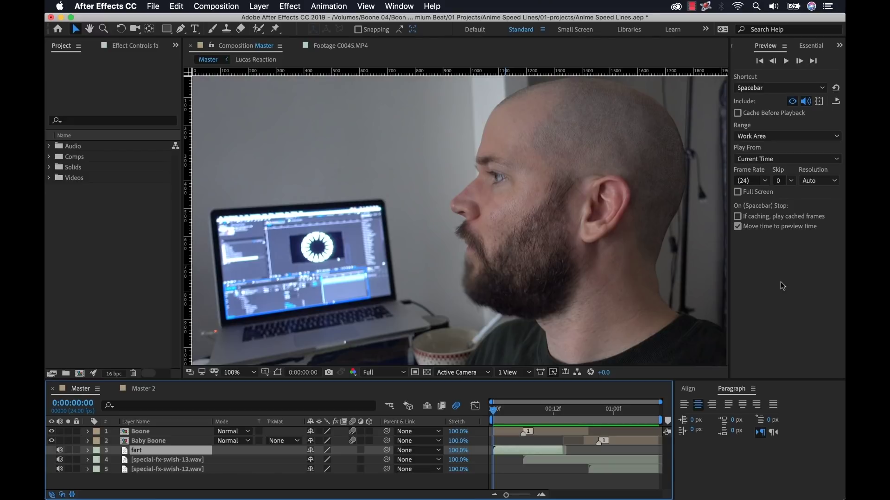
Preview the Master comp and park the playhead at frame 12 on the man's speed-line shot
{"action": "key", "text": "space"}
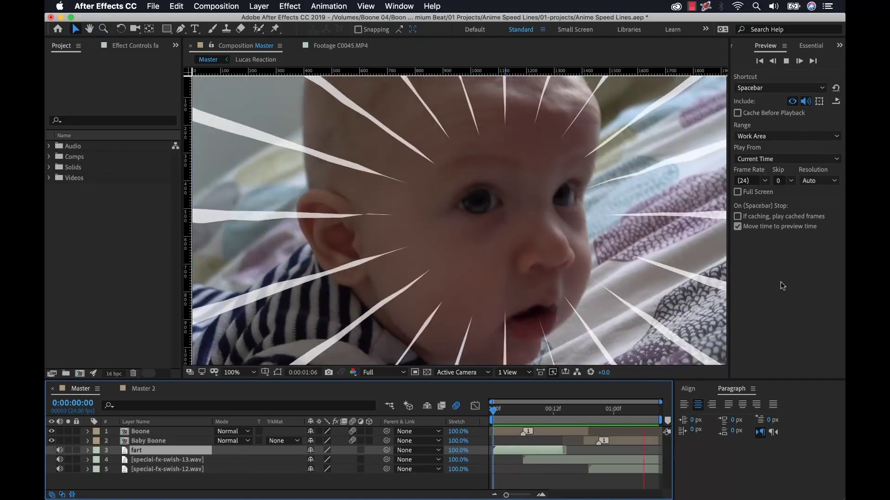
{"action": "left_click", "coordinate": [518, 410]}
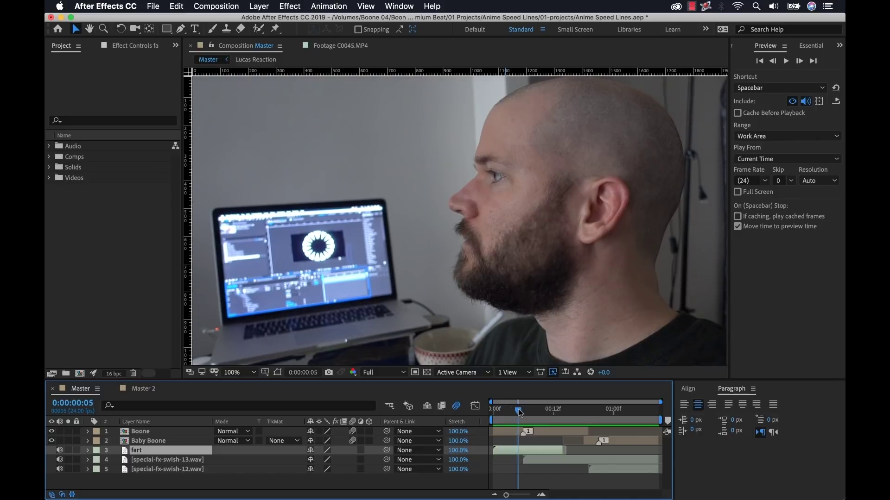
{"action": "left_click_drag", "start_coordinate": [519, 411], "coordinate": [553, 410]}
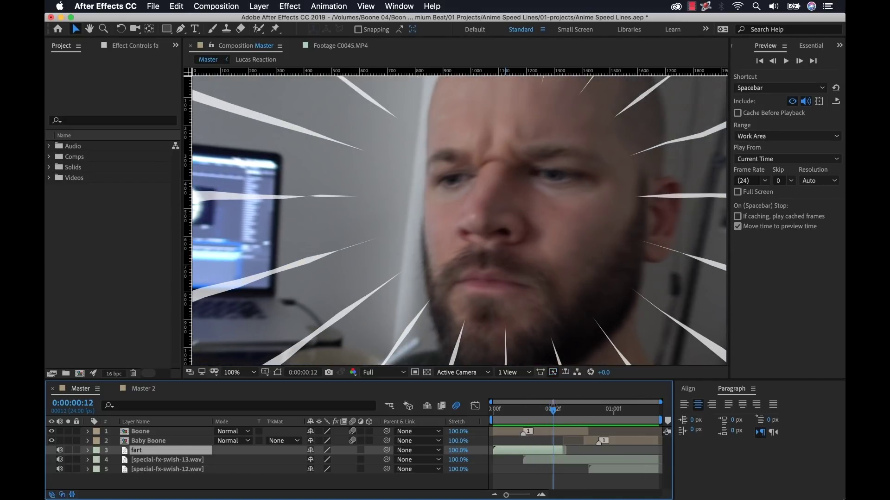
Zoom the viewer to 50% and scrub frames 0:07–0:14 and 1:00–1:07 to check the speed lines
{"action": "key", "text": "comma"}
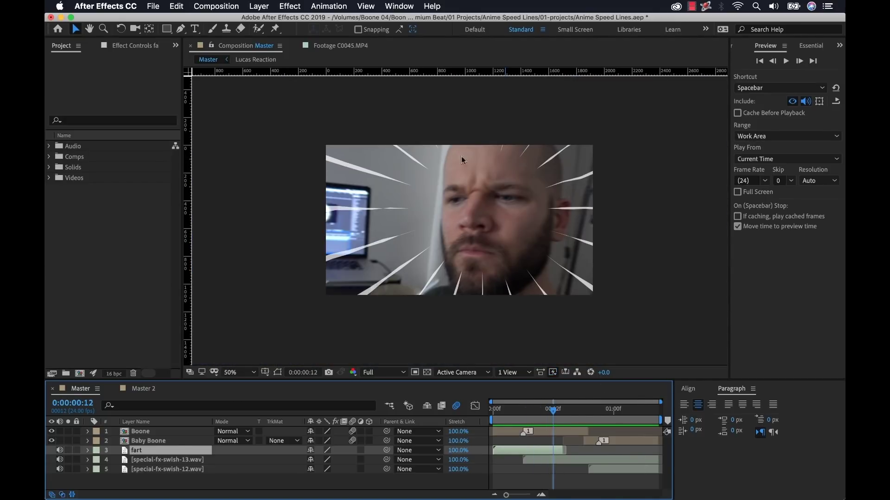
{"action": "mouse_move", "coordinate": [554, 411]}
{"action": "left_mouse_down"}
{"action": "mouse_move", "coordinate": [518, 412]}
{"action": "mouse_move", "coordinate": [562, 417]}
{"action": "left_mouse_up"}
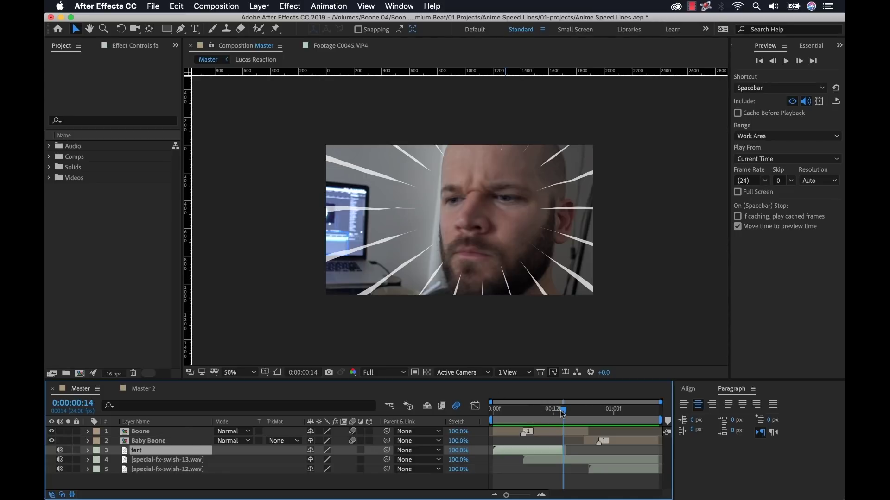
{"action": "mouse_move", "coordinate": [563, 414]}
{"action": "left_mouse_down"}
{"action": "mouse_move", "coordinate": [521, 412]}
{"action": "mouse_move", "coordinate": [553, 412]}
{"action": "left_mouse_up"}
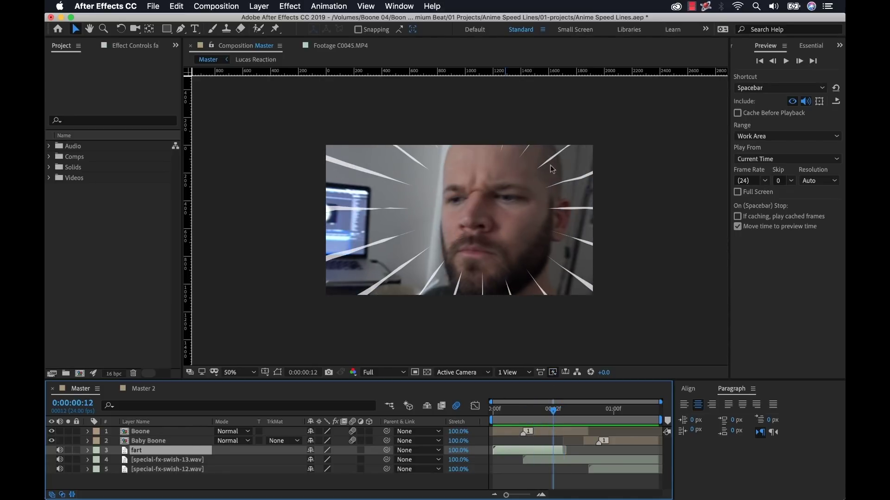
{"action": "left_click_drag", "start_coordinate": [553, 412], "coordinate": [639, 410]}
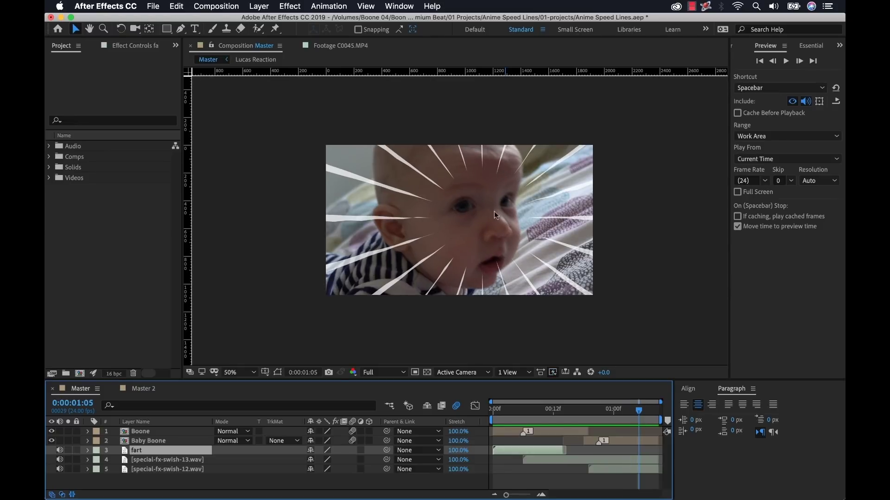
{"action": "left_click", "coordinate": [648, 412]}
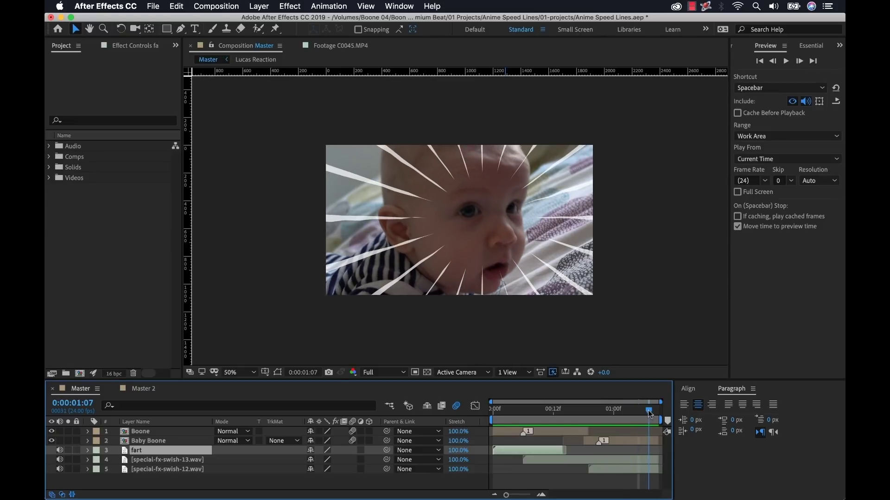
{"action": "mouse_move", "coordinate": [649, 413]}
{"action": "left_mouse_down"}
{"action": "mouse_move", "coordinate": [608, 409]}
{"action": "mouse_move", "coordinate": [637, 409]}
{"action": "left_mouse_up"}
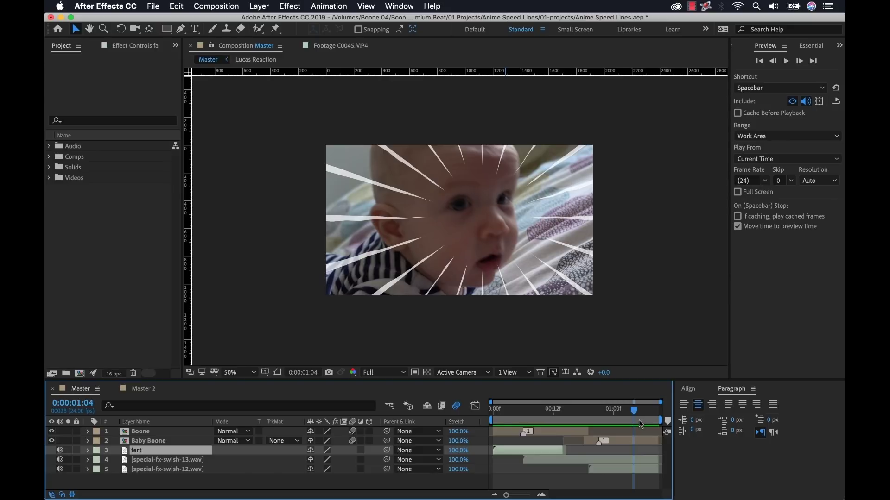
Switch to Master 2, close the Master timeline, and scrub through the man and baby clips
{"action": "left_click", "coordinate": [141, 336]}
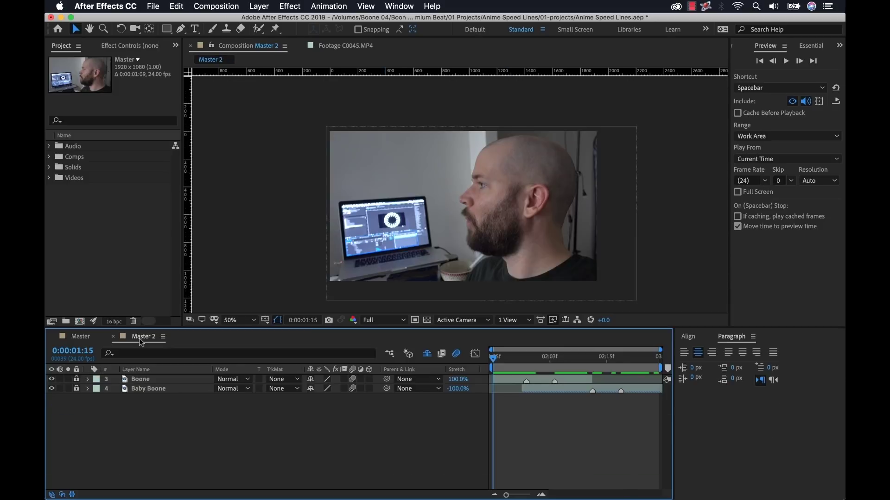
{"action": "left_click", "coordinate": [52, 337]}
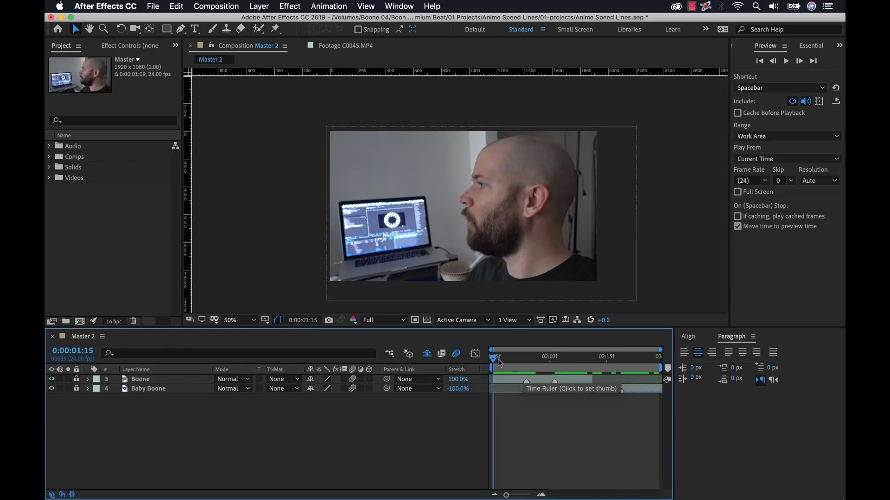
{"action": "left_click_drag", "start_coordinate": [499, 363], "coordinate": [641, 366]}
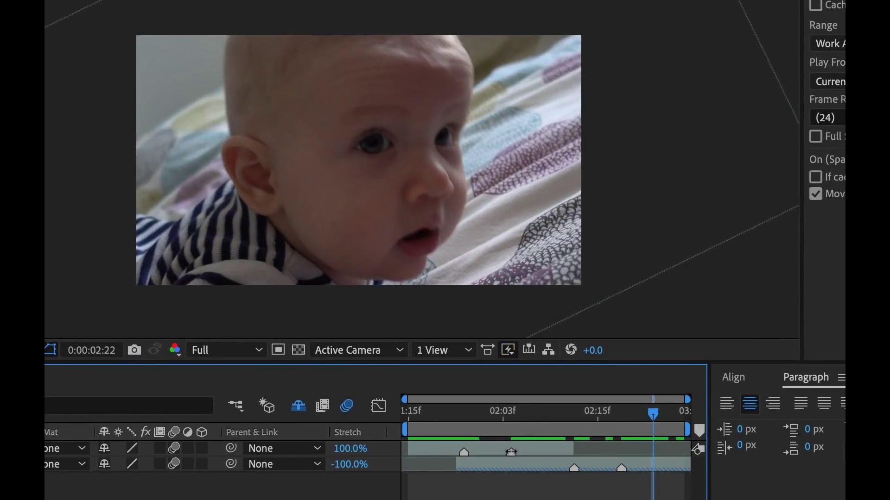
{"action": "left_click_drag", "start_coordinate": [467, 413], "coordinate": [449, 413]}
{"action": "left_click", "coordinate": [591, 412]}
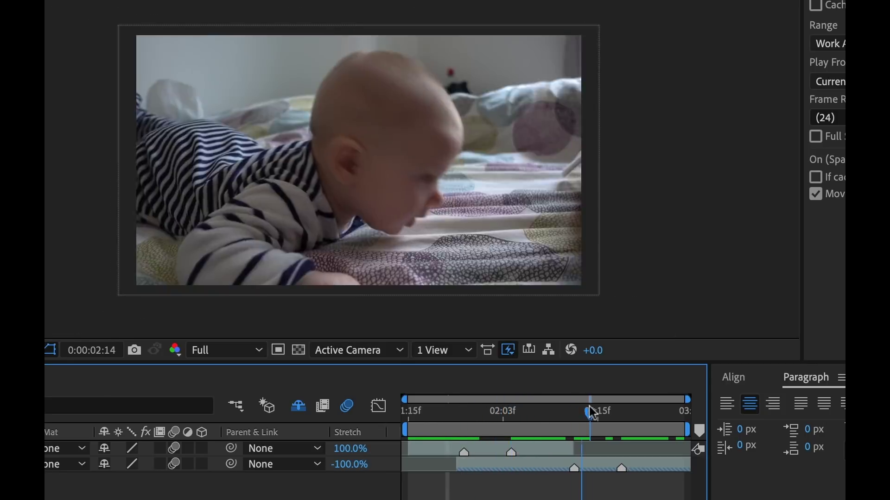
{"action": "left_click_drag", "start_coordinate": [592, 413], "coordinate": [629, 413]}
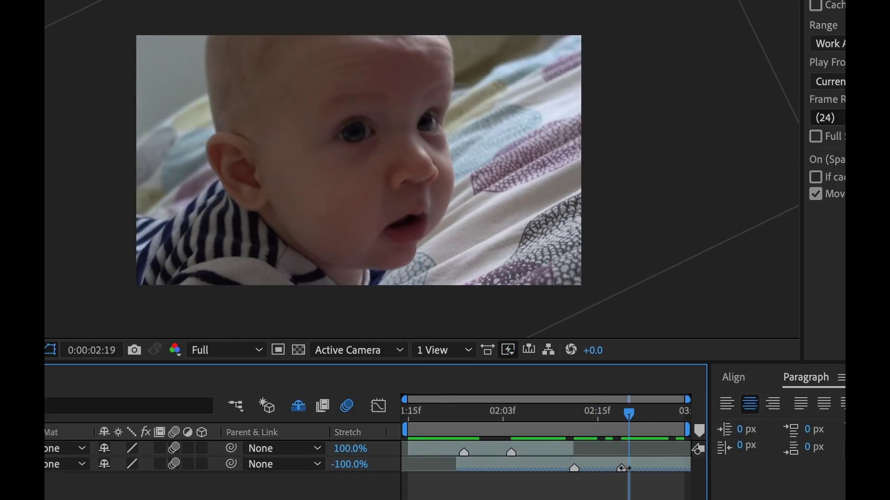
Return to the man's frowning shot and hide the Boone and Baby Boone layers
{"action": "left_click", "coordinate": [551, 412]}
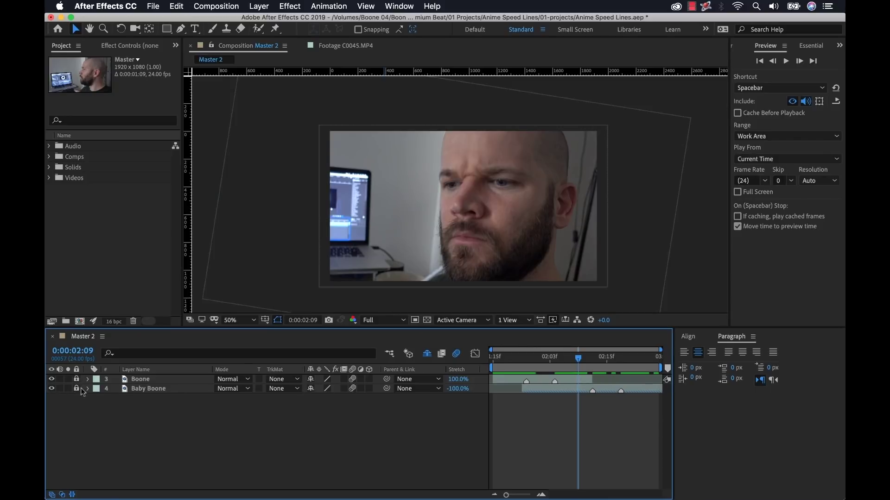
{"action": "key", "text": "Page_Up"}
{"action": "key", "text": "Page_Up"}
{"action": "key", "text": "Page_Up"}
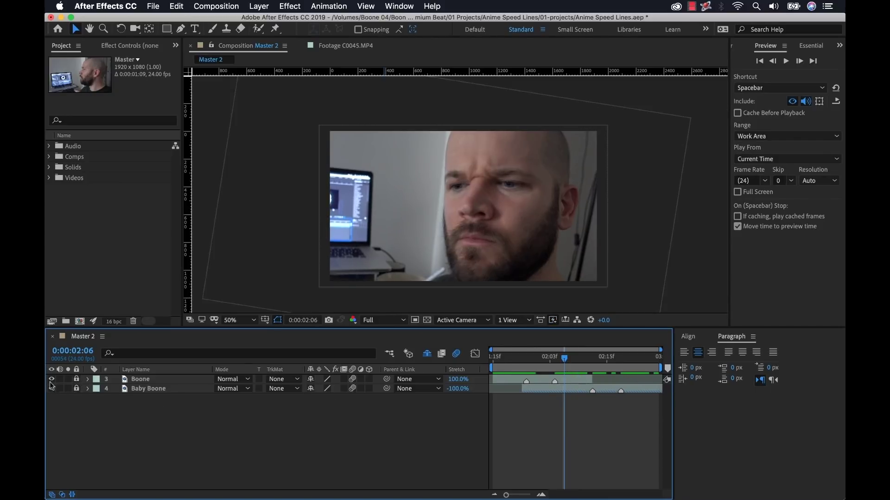
{"action": "left_click", "coordinate": [51, 379]}
{"action": "left_click", "coordinate": [51, 389]}
{"action": "left_click", "coordinate": [51, 389]}
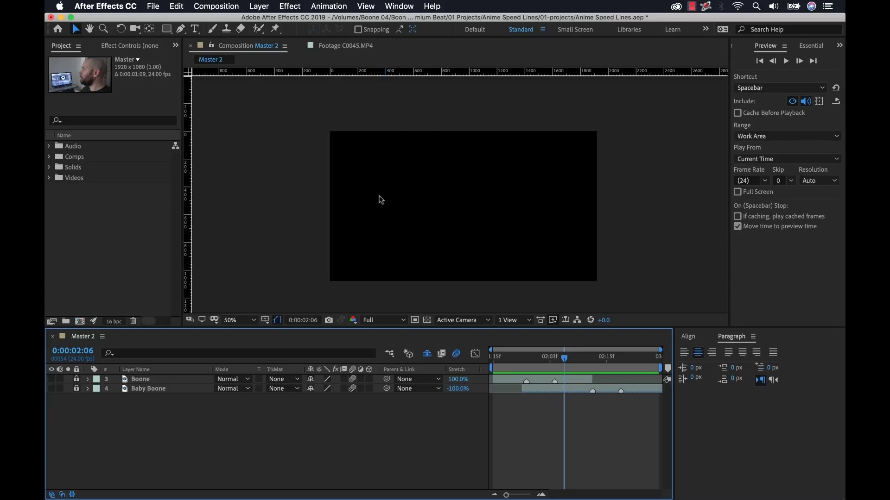
Turn on the Title/Action Safe overlay and guides in the viewer
{"action": "left_click", "coordinate": [265, 321]}
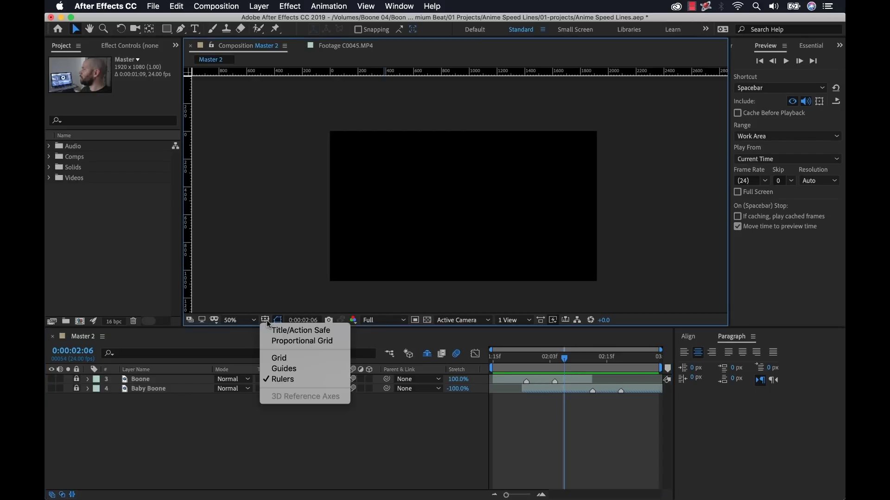
{"action": "left_click", "coordinate": [282, 331]}
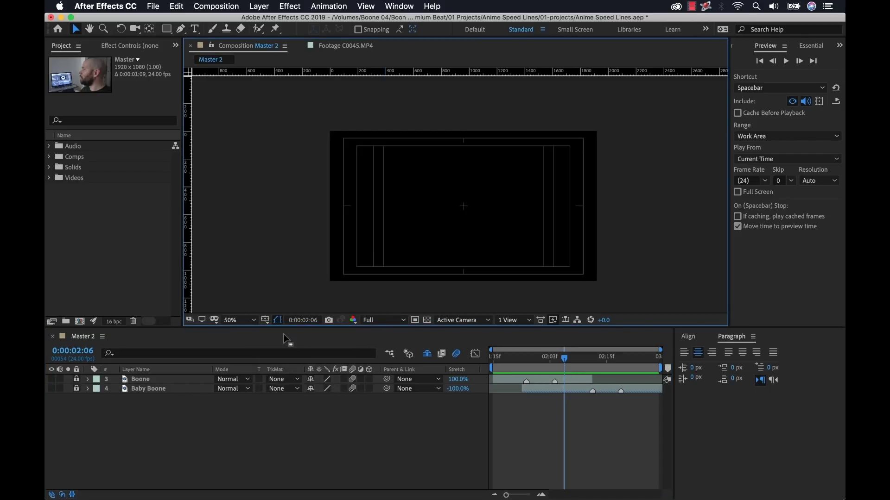
{"action": "left_click", "coordinate": [265, 320]}
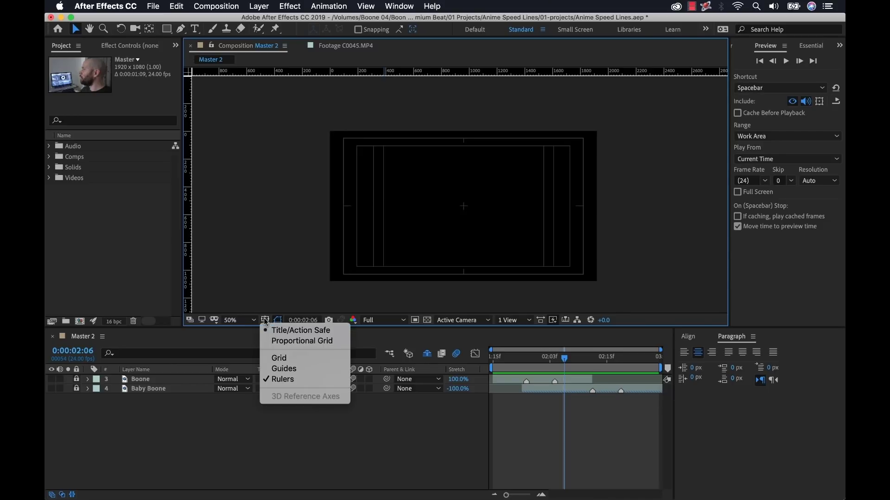
{"action": "left_click", "coordinate": [284, 369]}
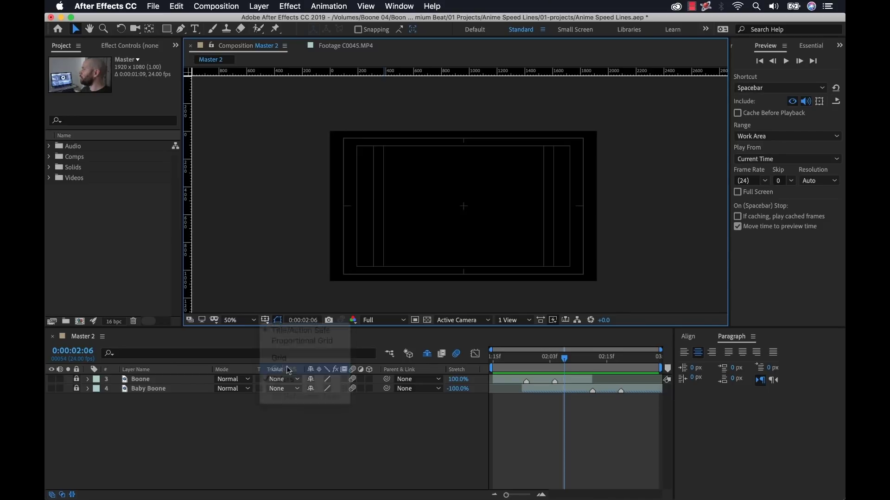
Add a horizontal guide at the composition centre, y 540
{"action": "left_click_drag", "start_coordinate": [617, 71], "coordinate": [628, 163]}
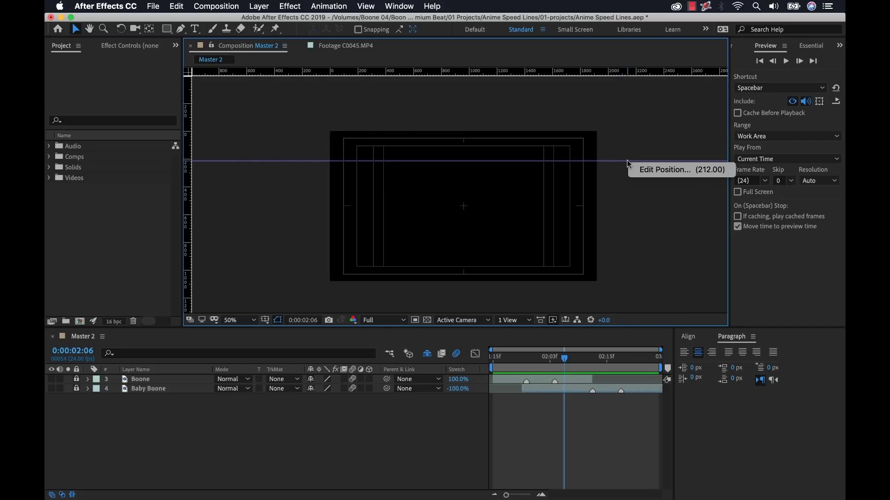
{"action": "left_click", "coordinate": [658, 169]}
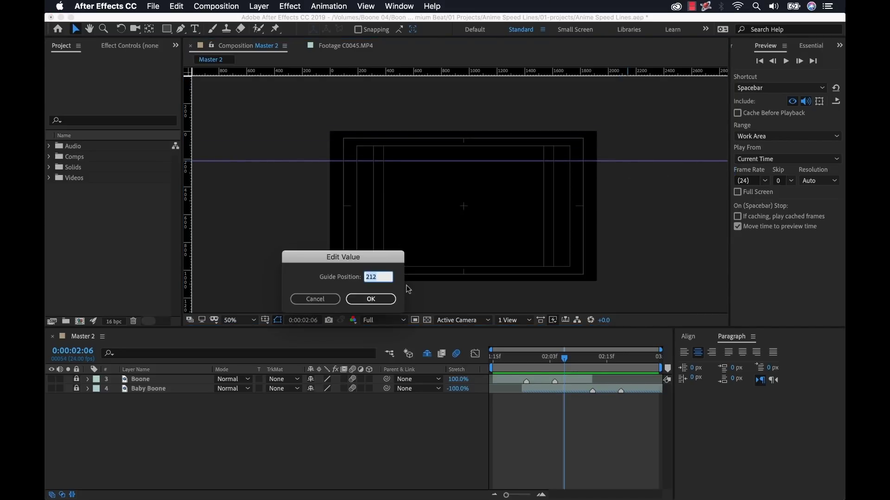
{"action": "type", "text": "540"}
{"action": "key", "text": "Return"}
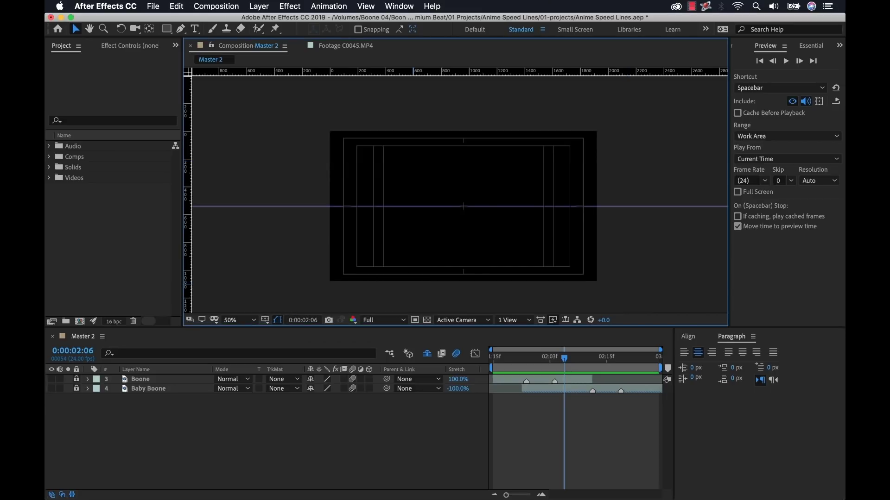
Add a vertical guide at the composition centre, x 960
{"action": "left_click_drag", "start_coordinate": [187, 149], "coordinate": [242, 142]}
{"action": "right_click", "coordinate": [241, 142]}
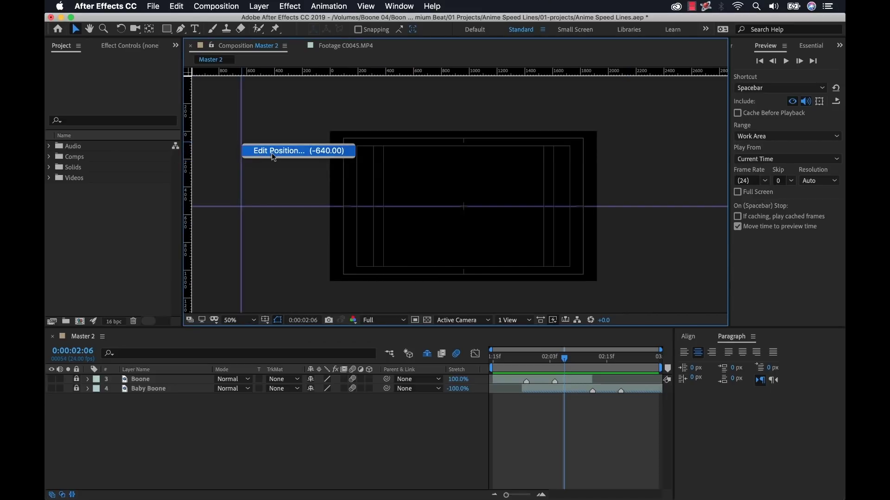
{"action": "left_click", "coordinate": [274, 151]}
{"action": "type", "text": "960"}
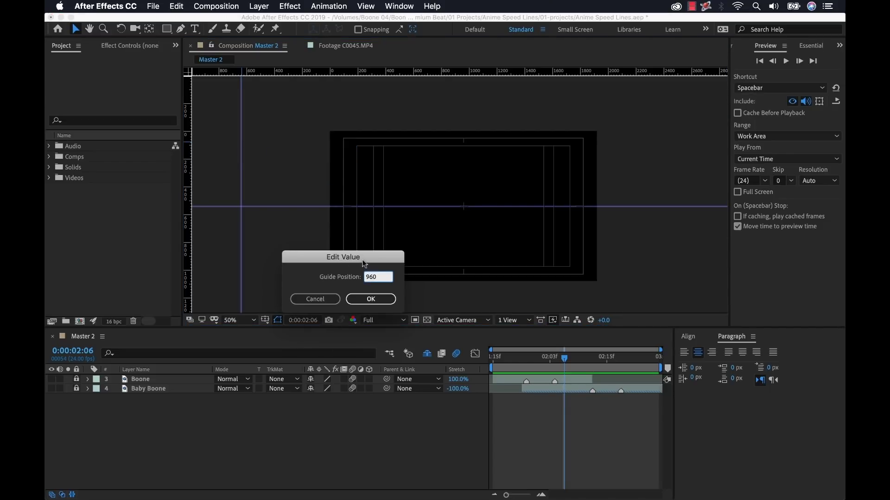
{"action": "left_click_drag", "start_coordinate": [364, 263], "coordinate": [620, 248]}
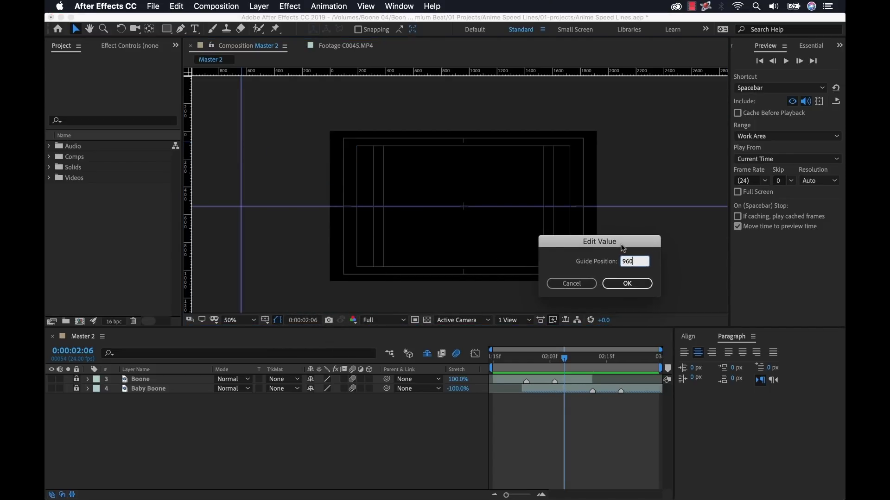
{"action": "left_click", "coordinate": [621, 284]}
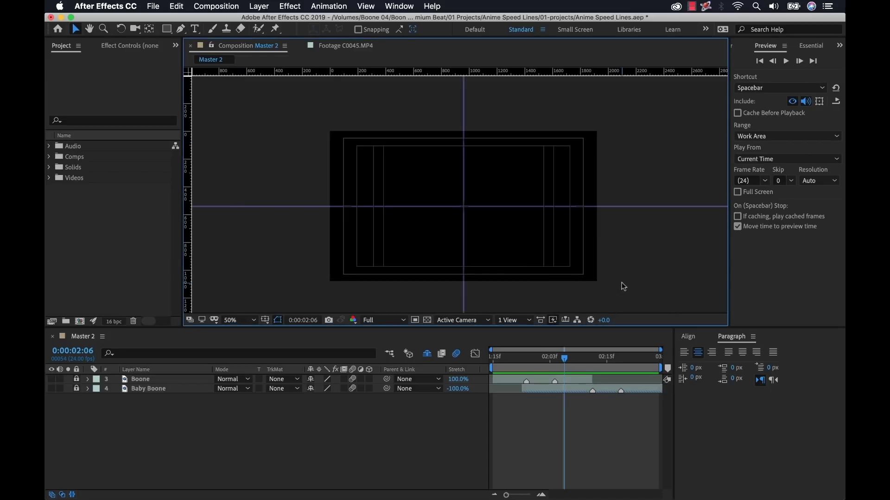
Add a horizontal guide at the bottom edge and lock all guides
{"action": "left_click_drag", "start_coordinate": [620, 70], "coordinate": [639, 282]}
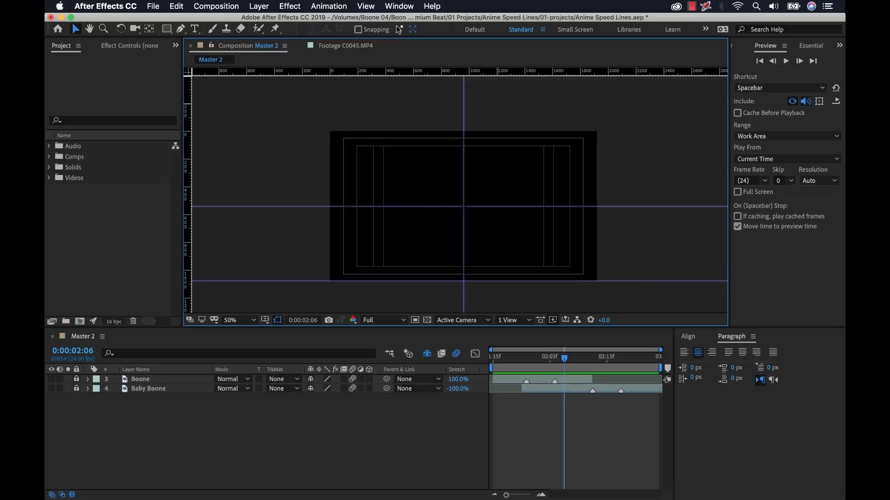
{"action": "left_click", "coordinate": [367, 7]}
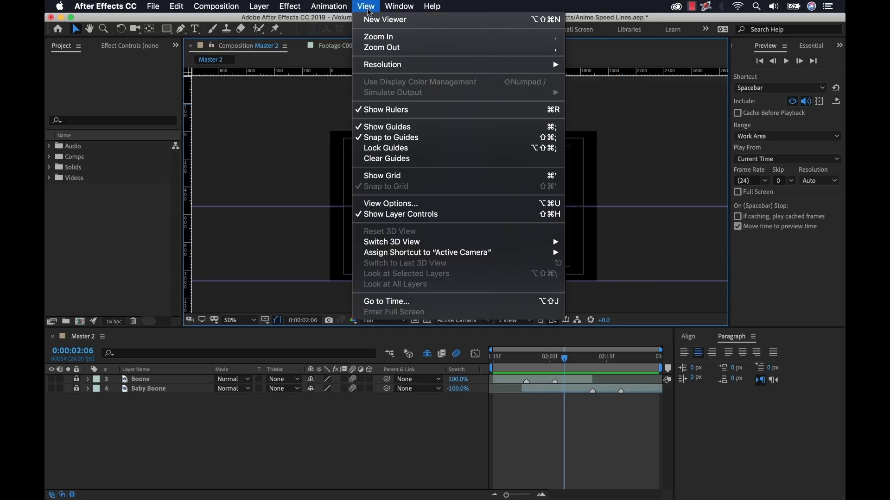
{"action": "left_click", "coordinate": [388, 148]}
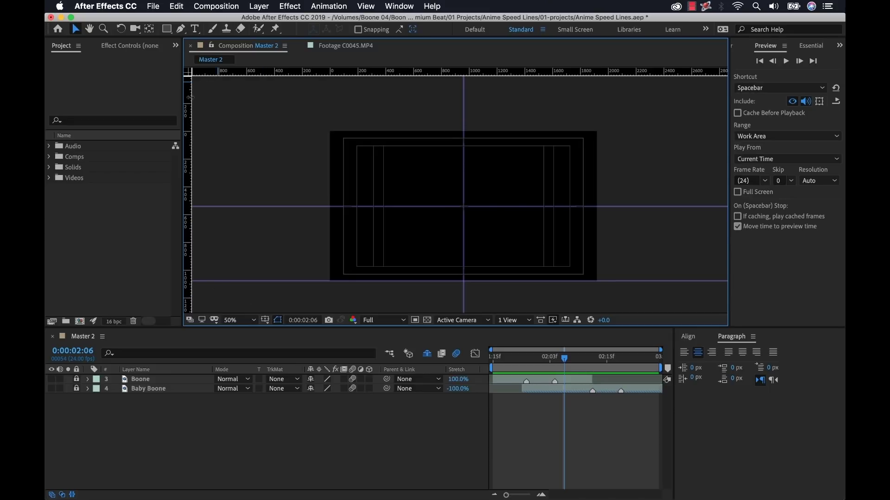
Select the Pen tool, zoom to 100% and pan to the composition's lower half
{"action": "left_click", "coordinate": [181, 29]}
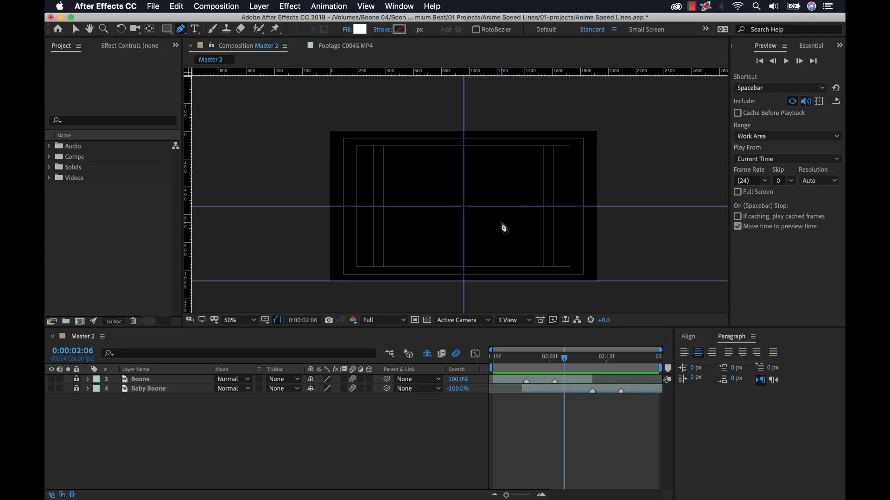
{"action": "key", "text": "period"}
{"action": "key", "text": "h"}
{"action": "left_click_drag", "start_coordinate": [500, 244], "coordinate": [471, 177]}
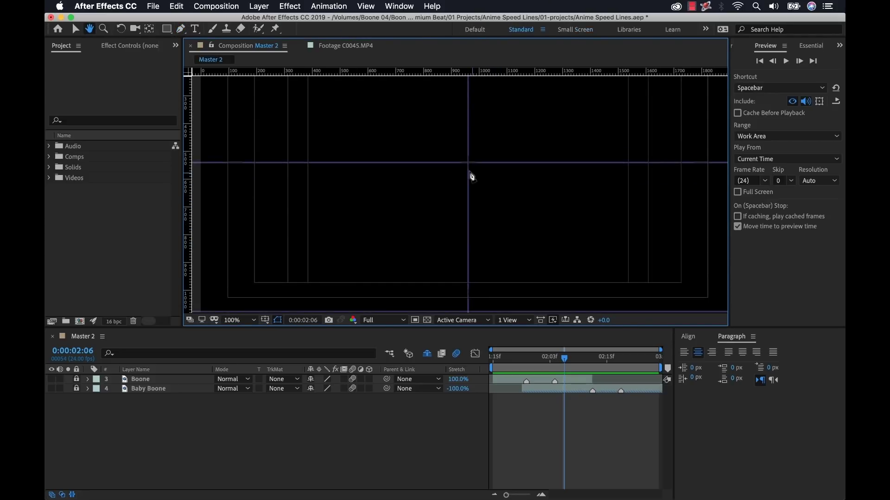
{"action": "key", "text": "g"}
Draw a closed white triangle from the centre guide crossing to two bottom-edge points
{"action": "left_click", "coordinate": [467, 162]}
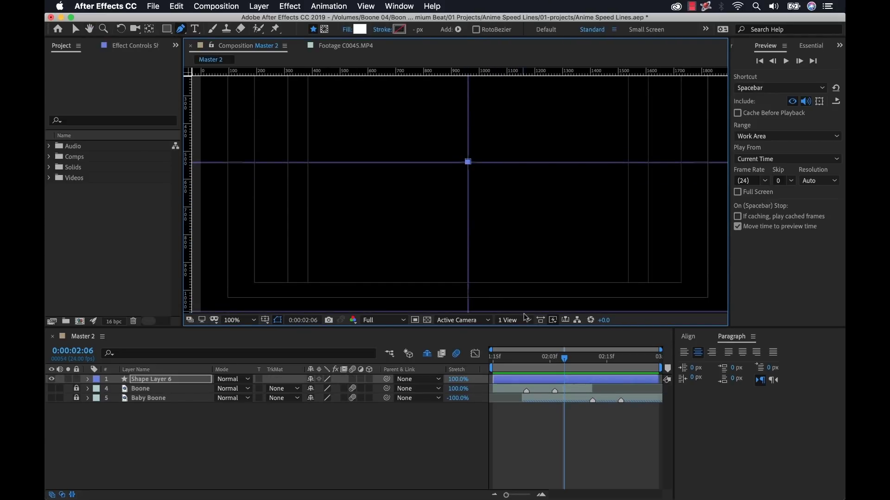
{"action": "left_click_drag", "start_coordinate": [530, 327], "coordinate": [532, 367]}
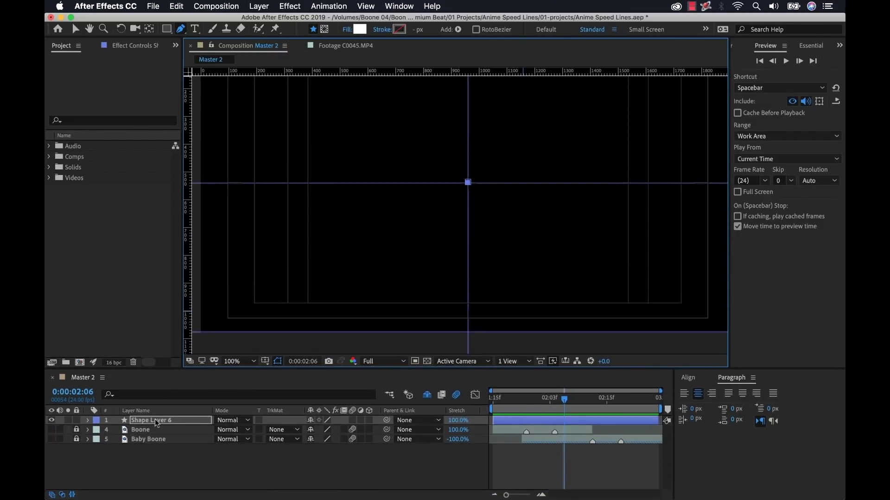
{"action": "left_click", "coordinate": [452, 332]}
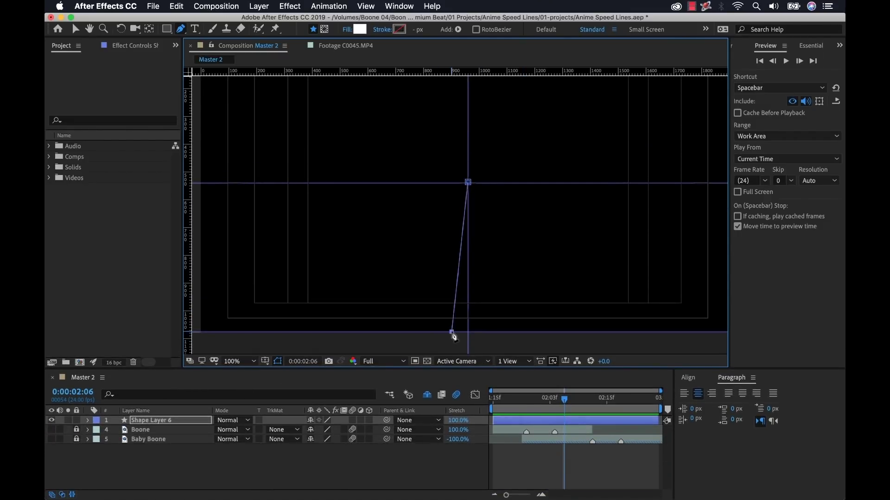
{"action": "left_click", "coordinate": [482, 332]}
{"action": "left_click", "coordinate": [468, 183]}
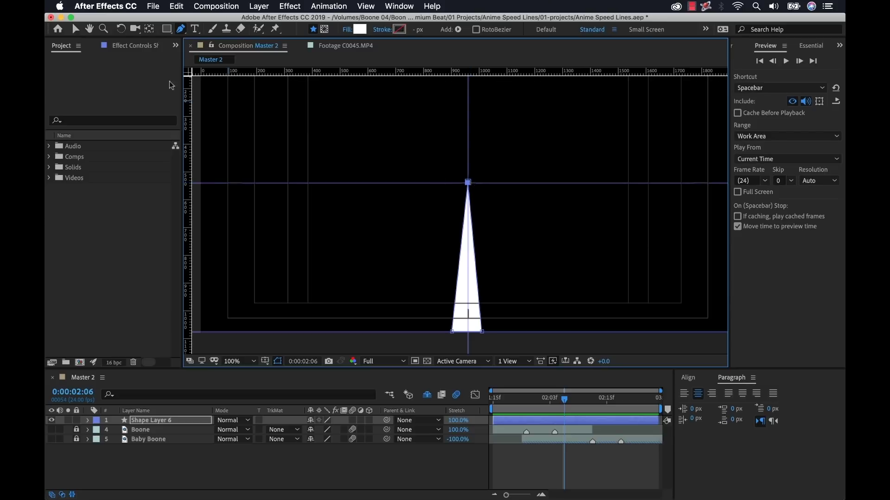
With the Selection tool, keep the tip at centre and narrow the triangle's base
{"action": "left_click", "coordinate": [76, 29]}
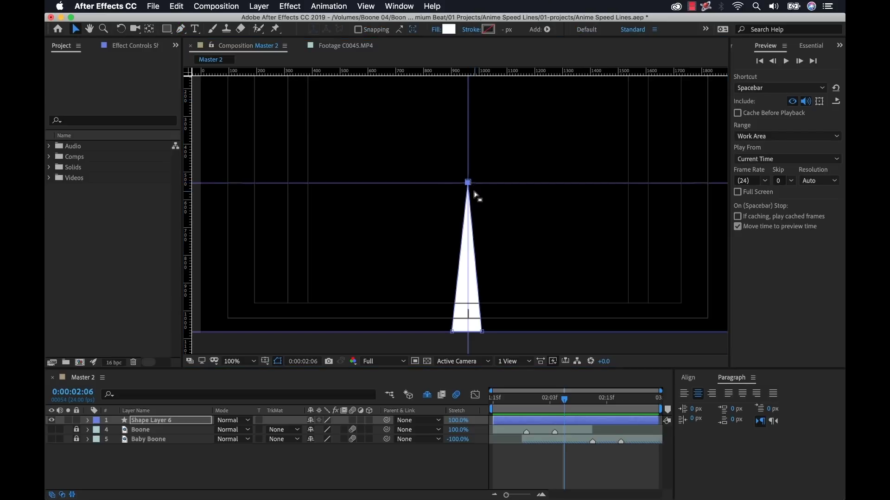
{"action": "mouse_move", "coordinate": [469, 183]}
{"action": "left_mouse_down"}
{"action": "mouse_move", "coordinate": [441, 191]}
{"action": "mouse_move", "coordinate": [466, 200]}
{"action": "mouse_move", "coordinate": [468, 184]}
{"action": "left_mouse_up"}
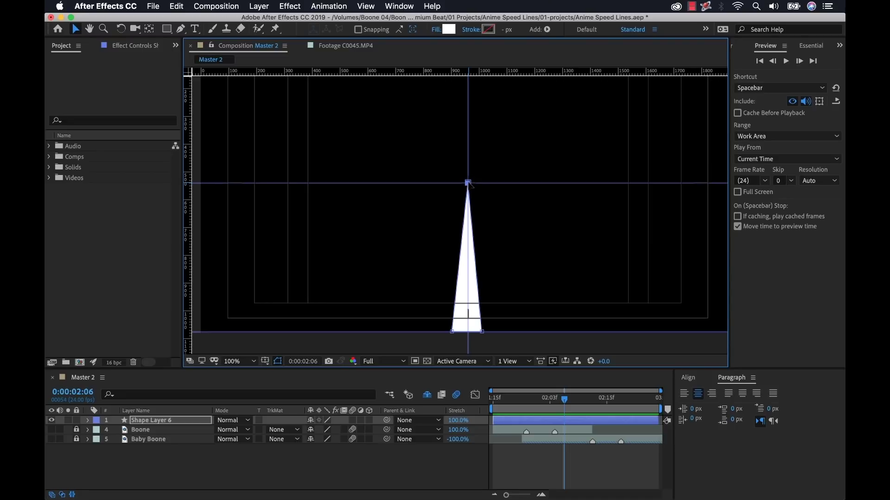
{"action": "left_click", "coordinate": [371, 7]}
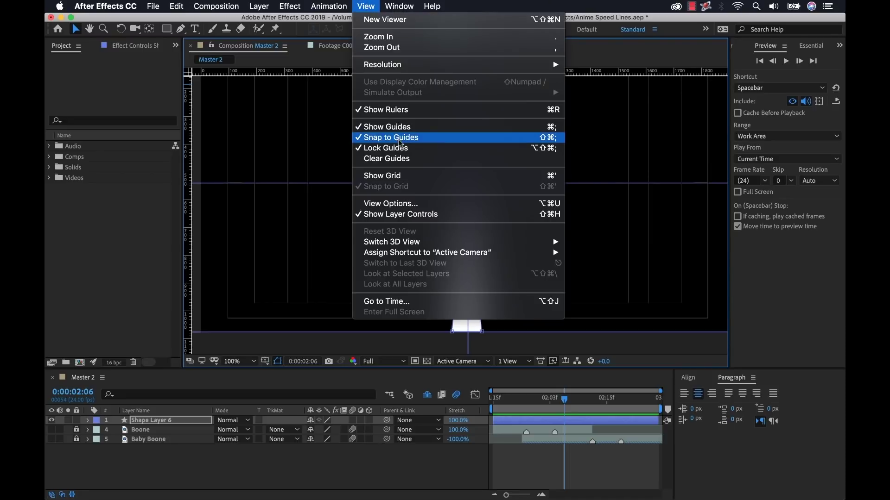
{"action": "left_click", "coordinate": [375, 8]}
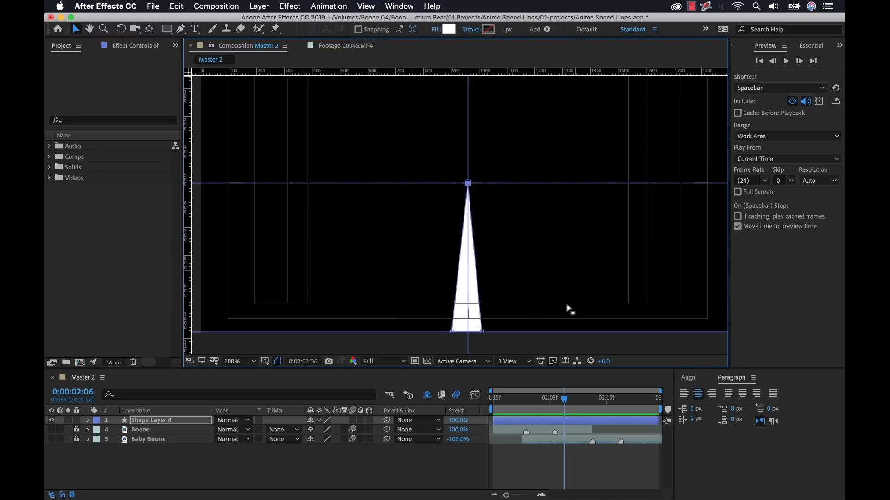
{"action": "mouse_move", "coordinate": [452, 332]}
{"action": "left_mouse_down"}
{"action": "mouse_move", "coordinate": [481, 332]}
{"action": "mouse_move", "coordinate": [460, 333]}
{"action": "left_mouse_up"}
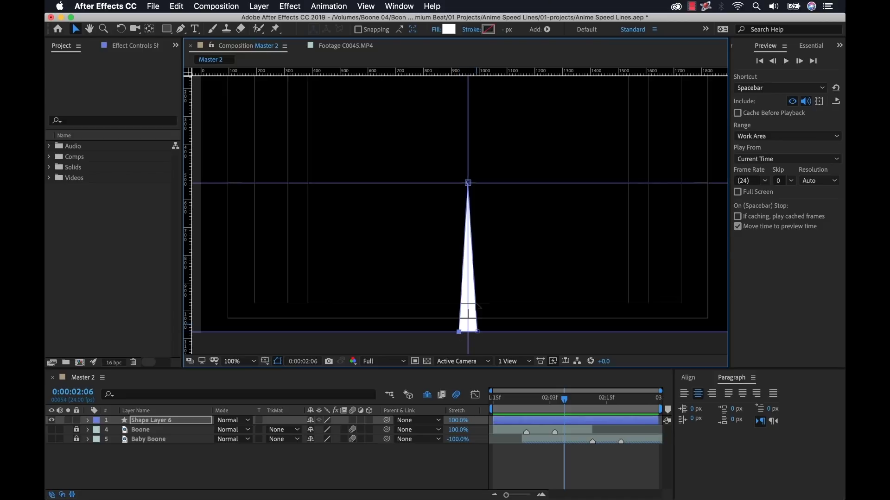
Start renaming the triangle's shape layer to 'Speed Line'
{"action": "left_click", "coordinate": [155, 422]}
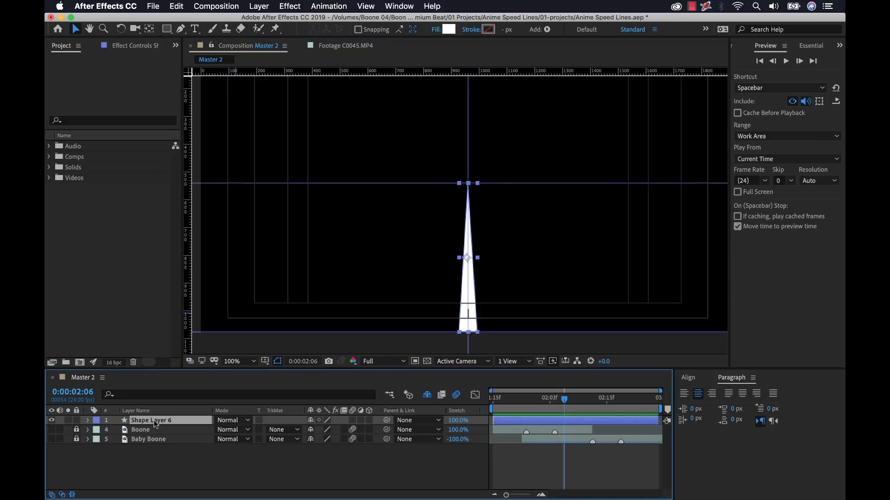
{"action": "key", "text": "Return"}
{"action": "type", "text": "Speed Lines"}
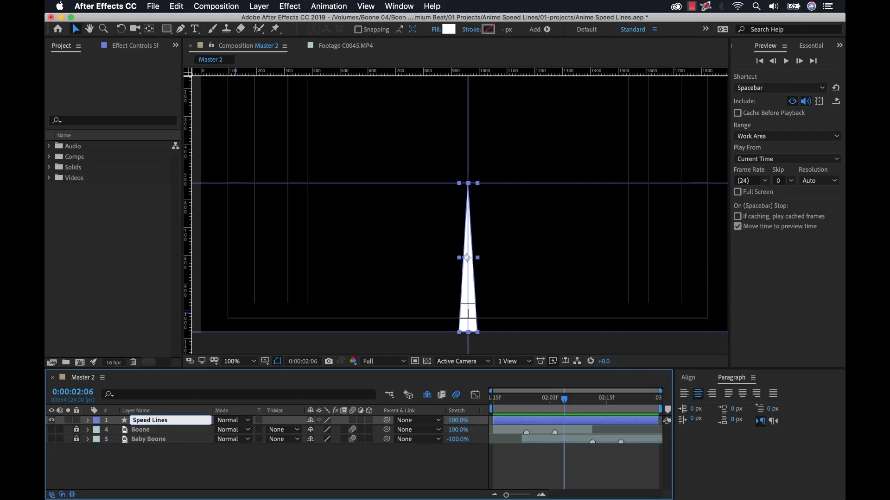
Name the layer Speed Lines and expand Contents > Shape 1 to show Path 1, Stroke 1, Fill 1
{"action": "key", "text": "Return"}
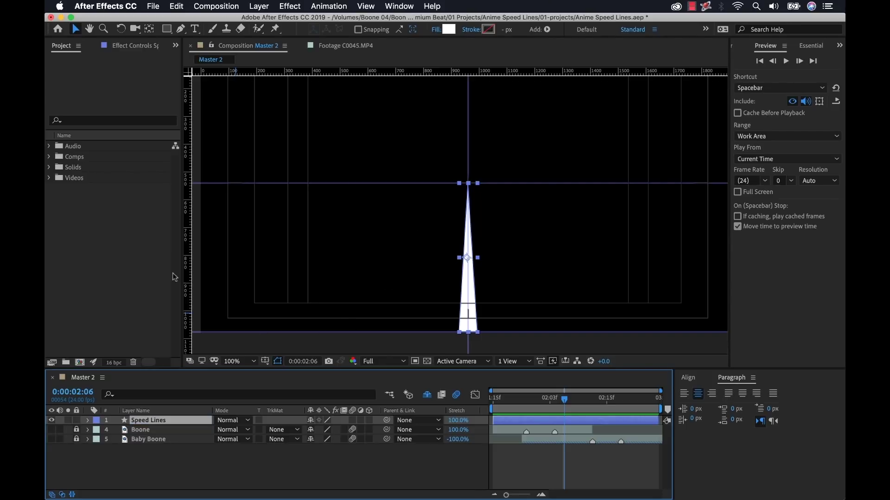
{"action": "left_click", "coordinate": [88, 421]}
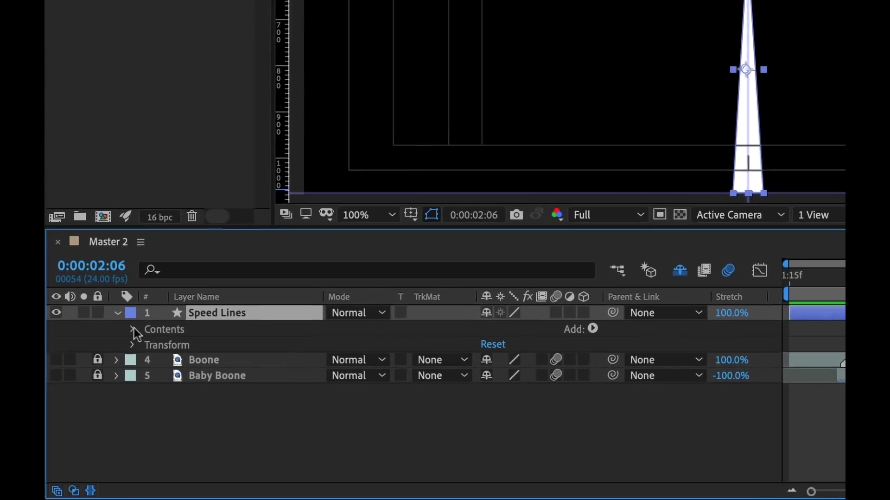
{"action": "left_click", "coordinate": [133, 329]}
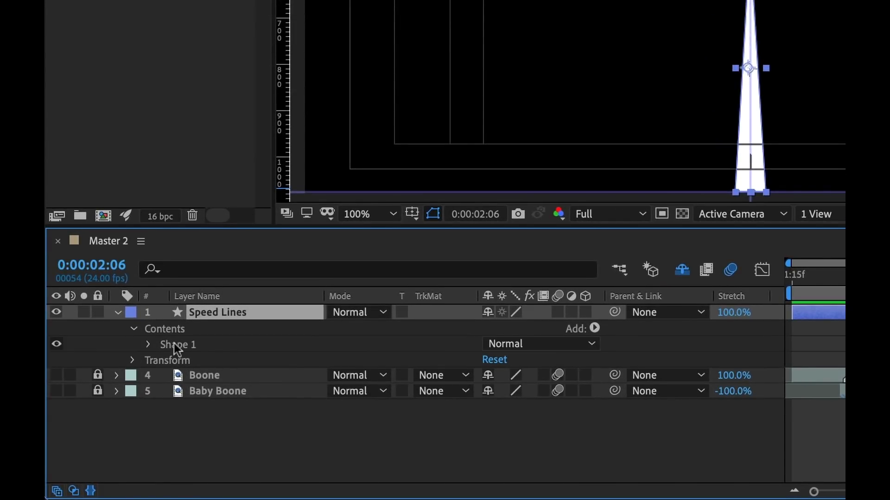
{"action": "left_click", "coordinate": [147, 344]}
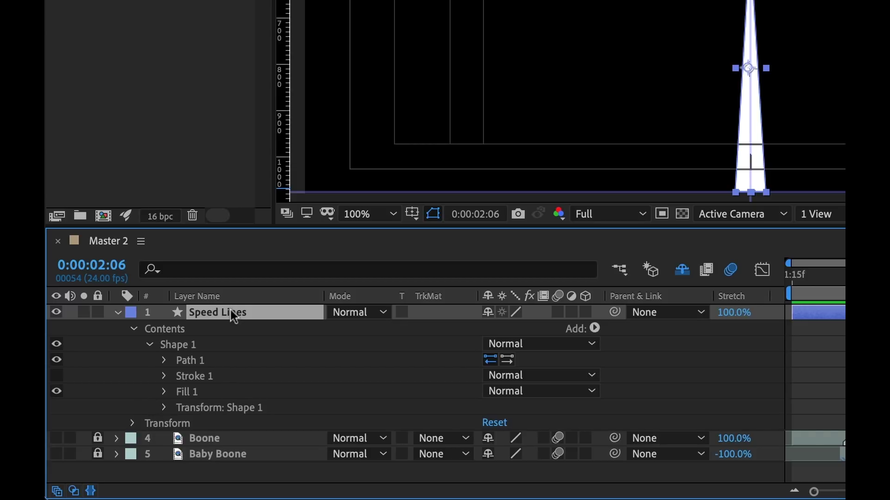
{"action": "left_click", "coordinate": [167, 421]}
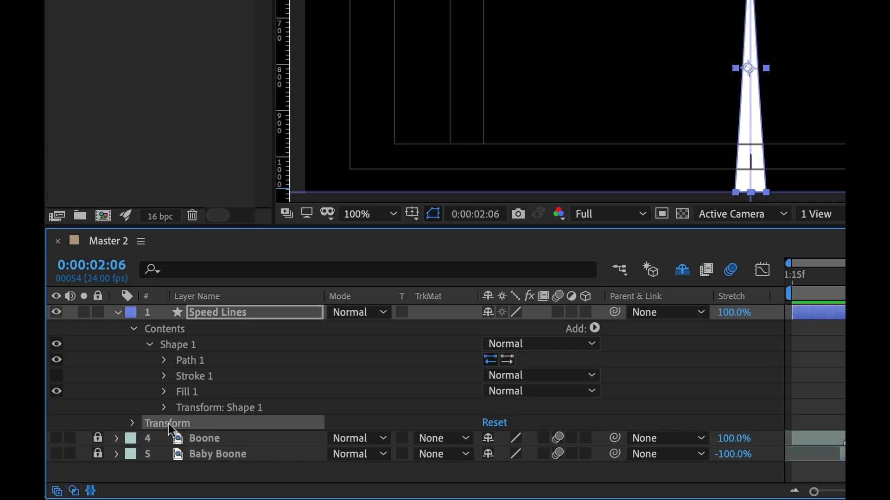
{"action": "left_click", "coordinate": [256, 311]}
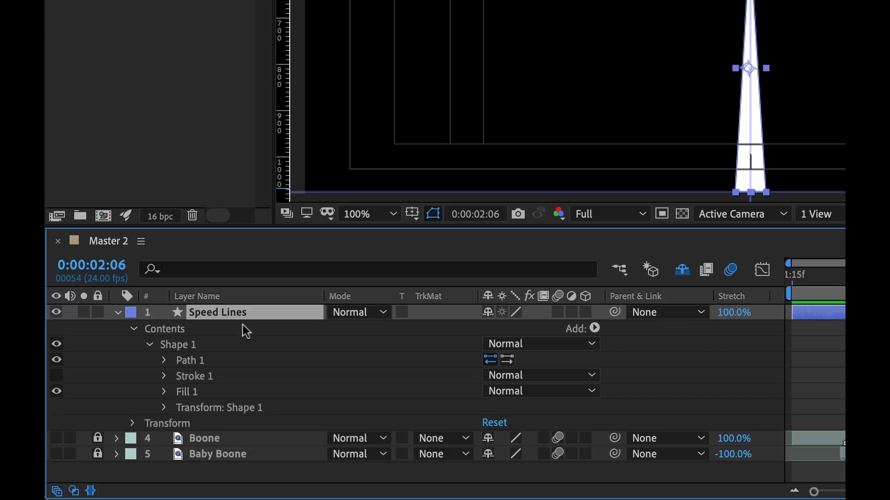
{"action": "left_click", "coordinate": [191, 348]}
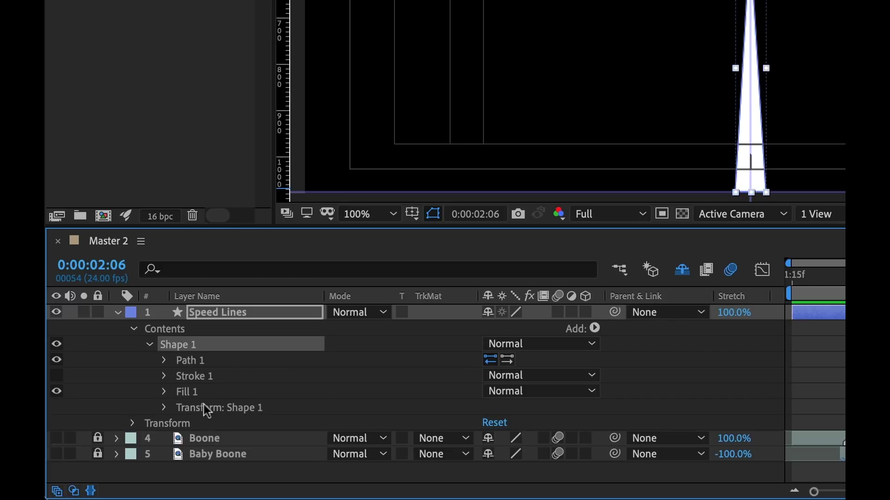
{"action": "left_click", "coordinate": [223, 408]}
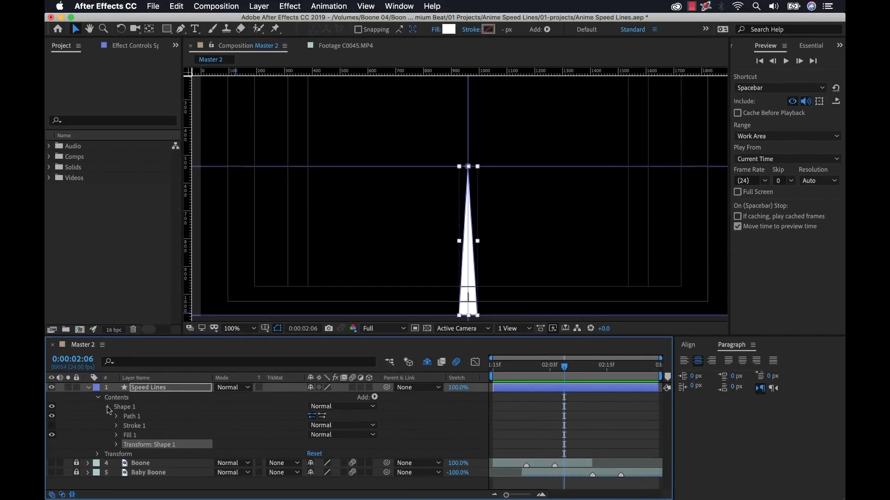
Add a Repeater to Speed Lines and move Repeater 1 out of Shape 1 into Contents
{"action": "left_click", "coordinate": [108, 407]}
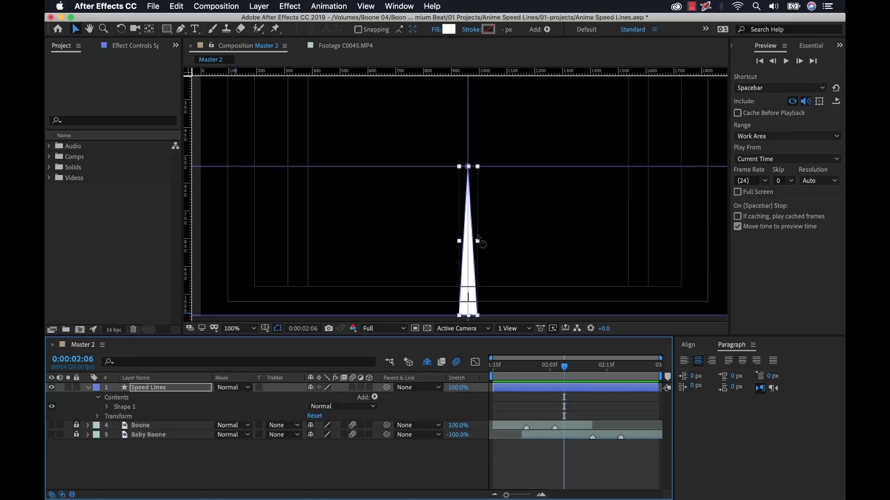
{"action": "scroll", "coordinate": [475, 240], "scroll_direction": "down", "scroll_amount": 2}
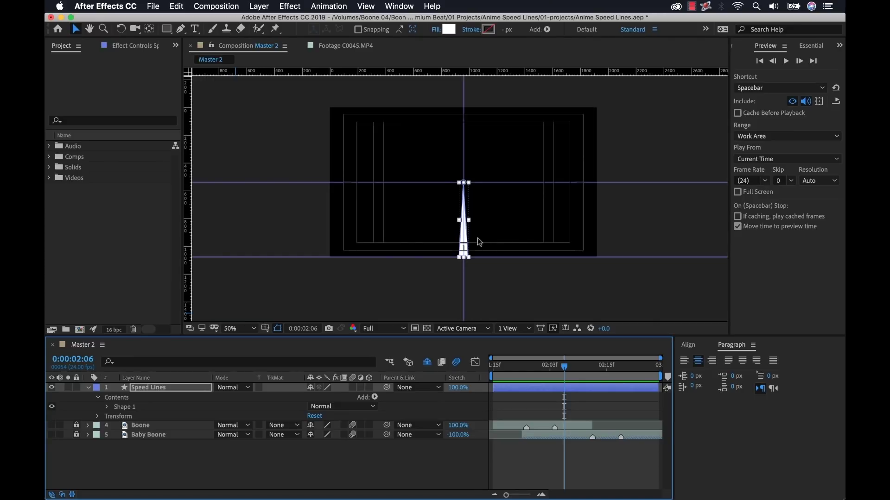
{"action": "key", "text": "h"}
{"action": "left_click_drag", "start_coordinate": [554, 131], "coordinate": [536, 160]}
{"action": "key", "text": "v"}
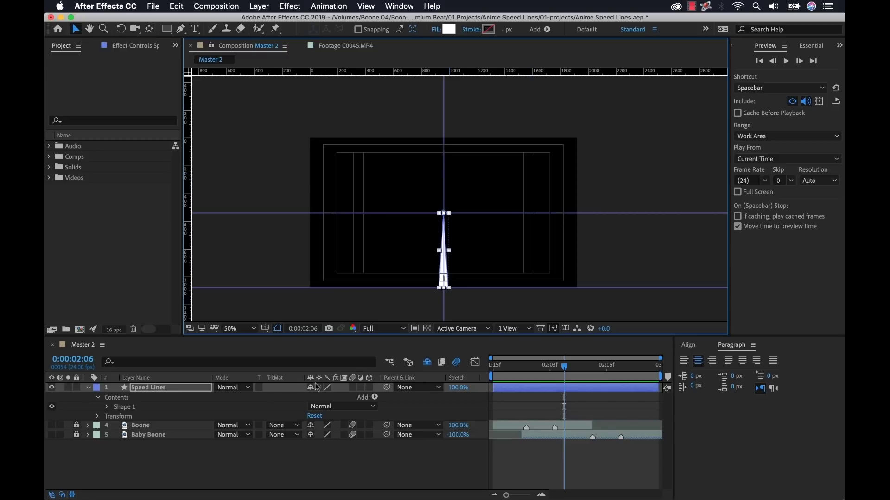
{"action": "left_click", "coordinate": [375, 400]}
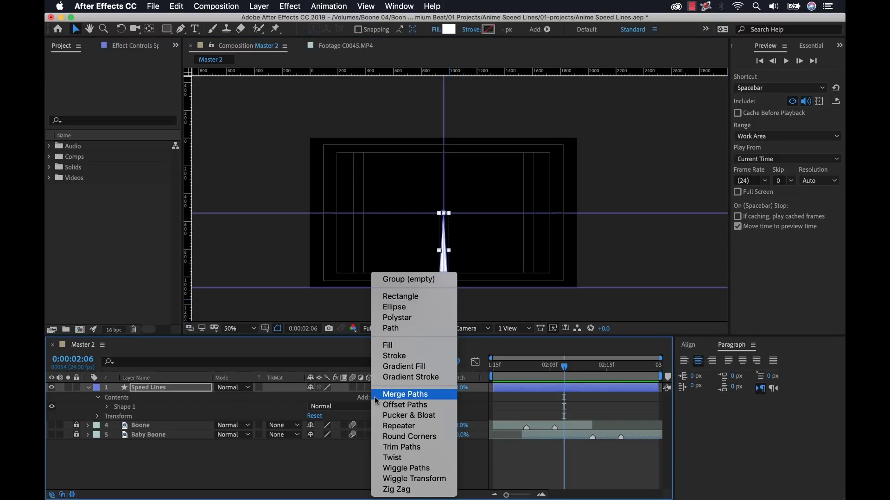
{"action": "left_click", "coordinate": [433, 427]}
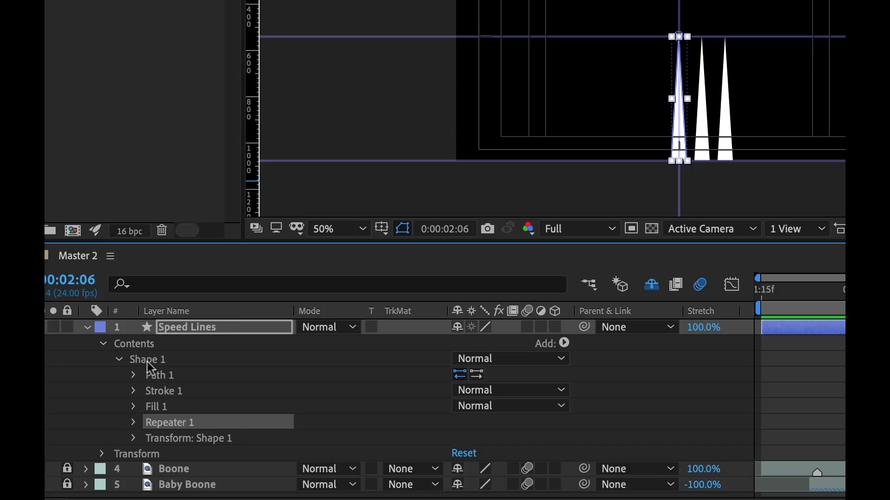
{"action": "left_click_drag", "start_coordinate": [167, 422], "coordinate": [145, 382]}
Expand Repeater 1's transform and set its Position offset to 0,0
{"action": "left_click", "coordinate": [117, 375]}
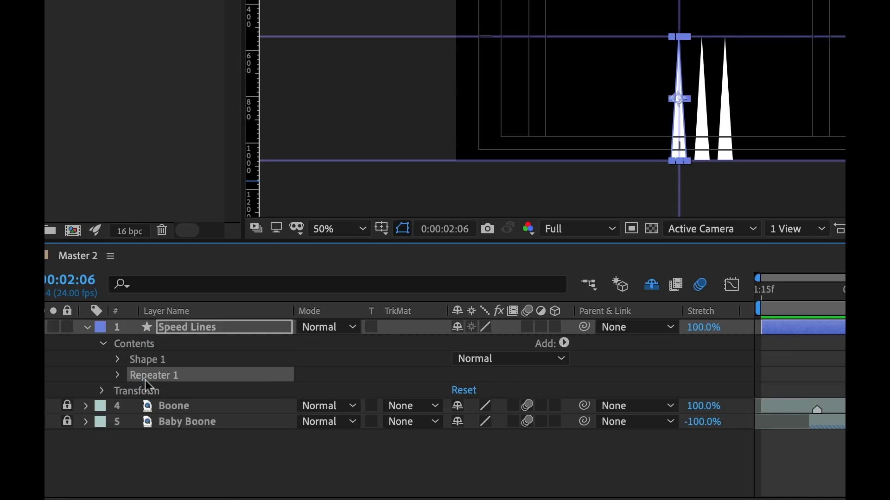
{"action": "left_click", "coordinate": [117, 375]}
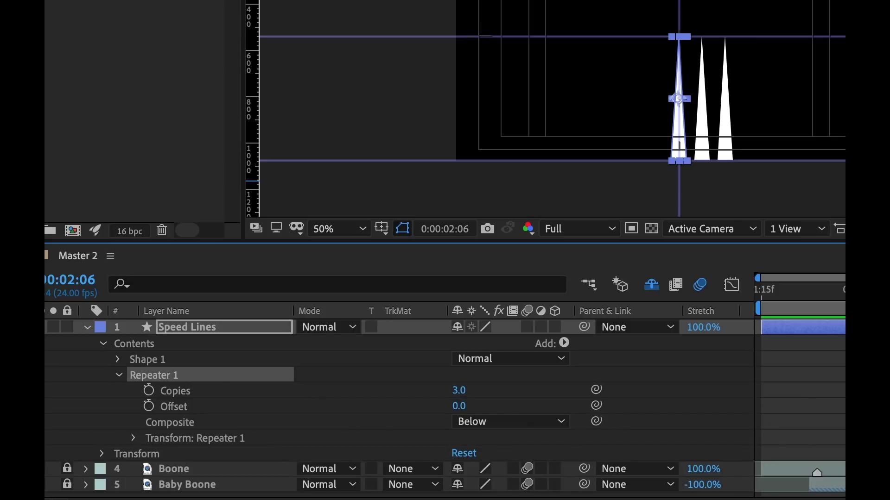
{"action": "left_click", "coordinate": [162, 438]}
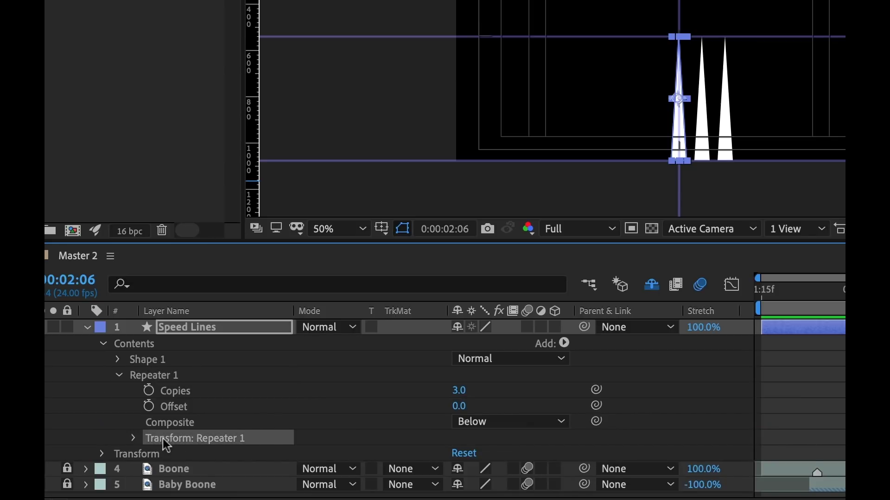
{"action": "left_click", "coordinate": [133, 438]}
{"action": "scroll", "coordinate": [234, 419], "scroll_direction": "down", "scroll_amount": 6}
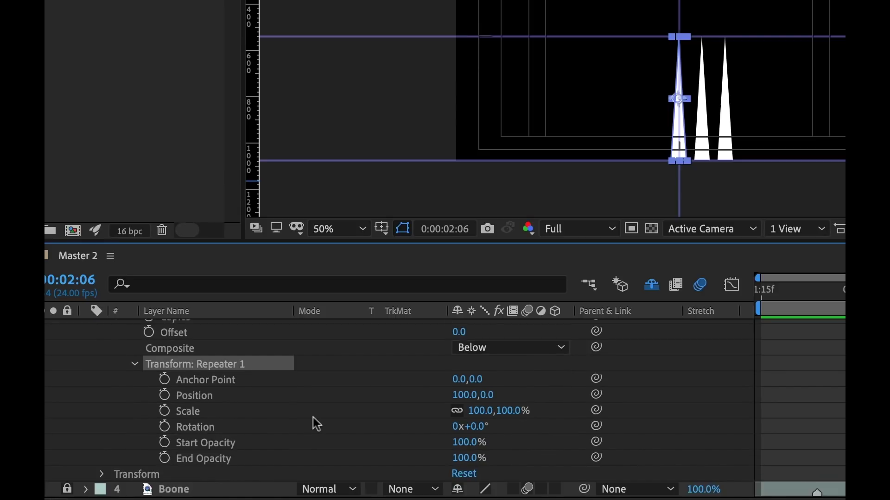
{"action": "scroll", "coordinate": [310, 419], "scroll_direction": "up", "scroll_amount": 3}
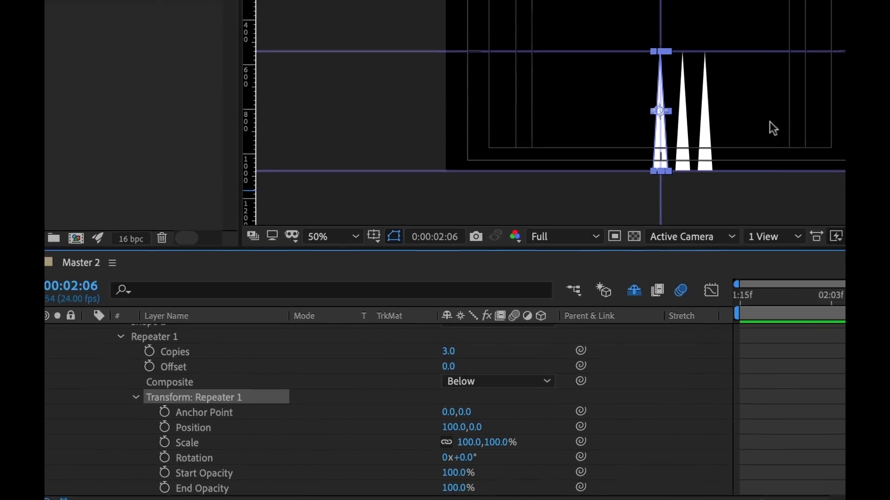
{"action": "left_click", "coordinate": [452, 427]}
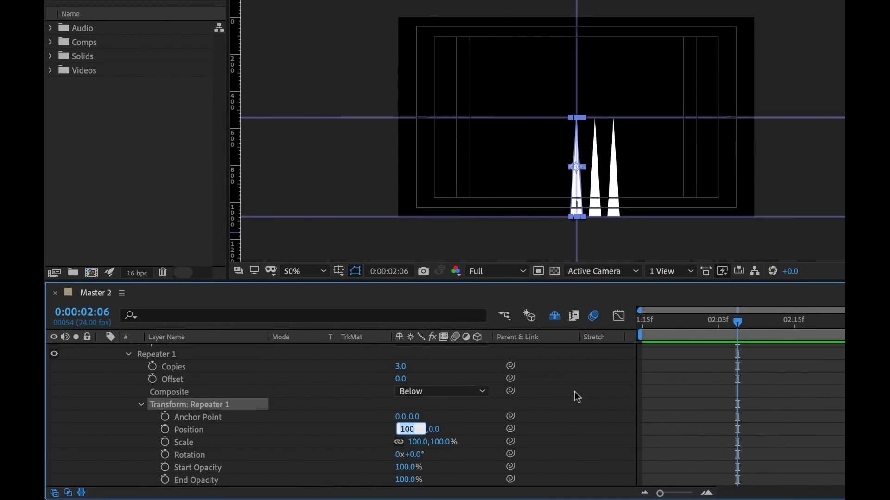
{"action": "type", "text": "0"}
{"action": "key", "text": "Return"}
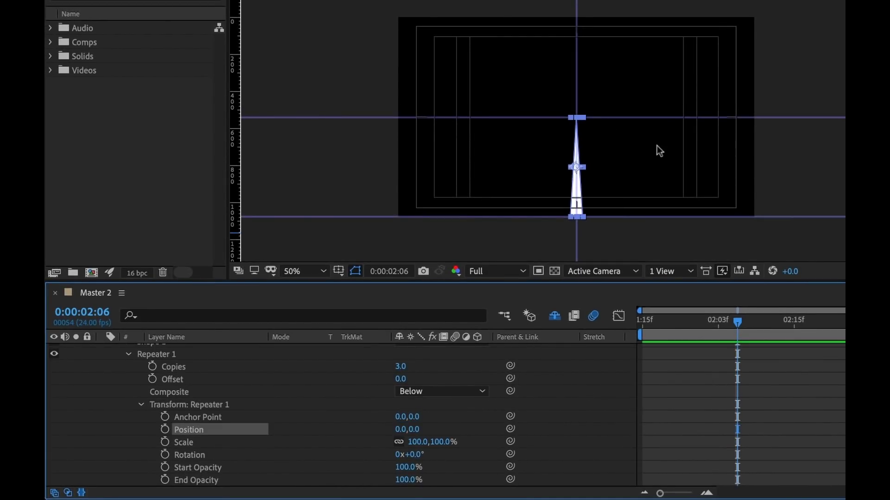
Set Repeater 1 to 20 copies, each rotated 20°
{"action": "left_click", "coordinate": [401, 367]}
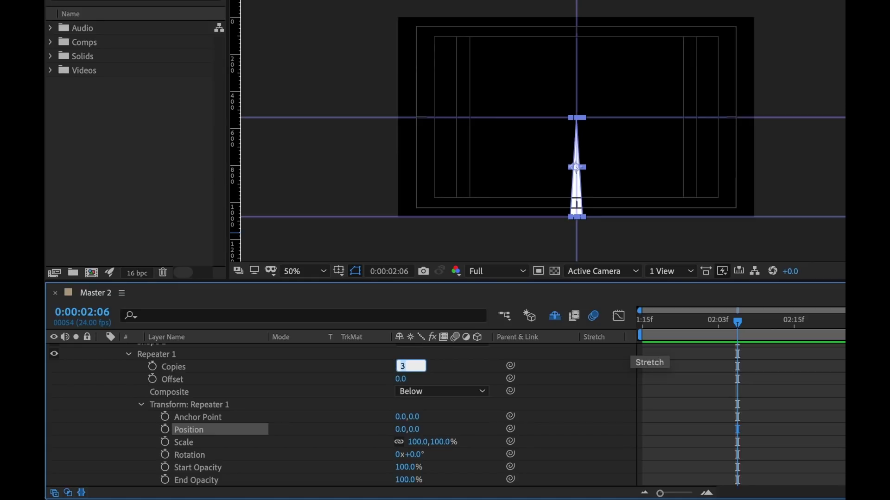
{"action": "key", "text": "Return"}
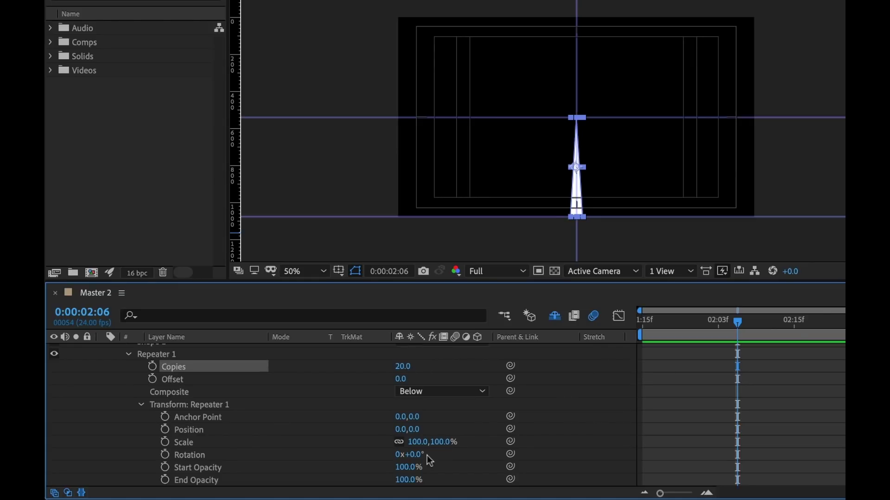
{"action": "mouse_move", "coordinate": [420, 458]}
{"action": "left_mouse_down"}
{"action": "mouse_move", "coordinate": [444, 458]}
{"action": "mouse_move", "coordinate": [418, 453]}
{"action": "left_mouse_up"}
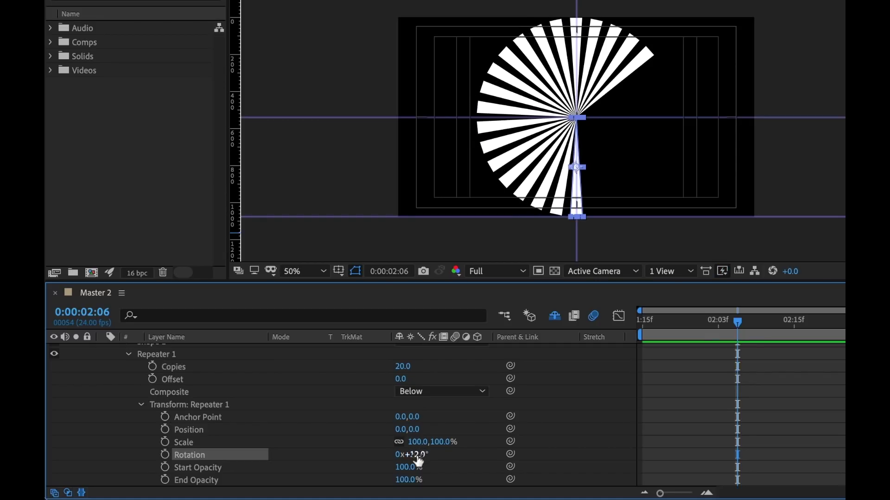
{"action": "left_click", "coordinate": [419, 455]}
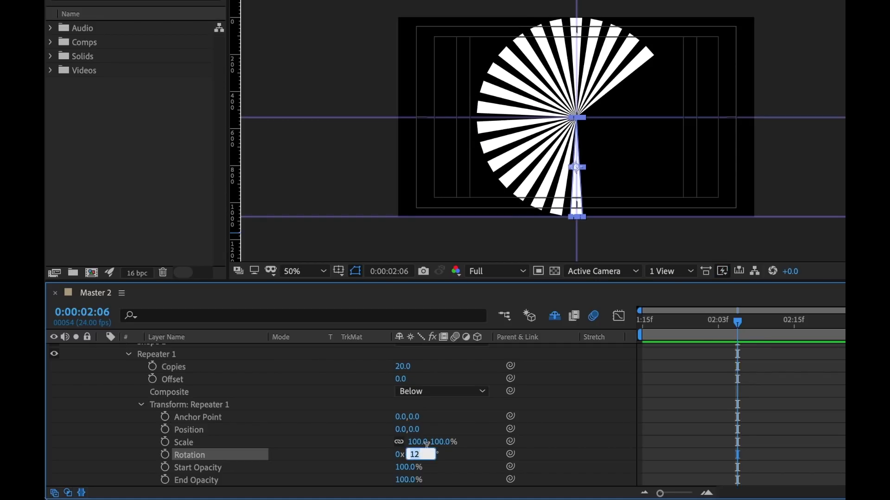
{"action": "type", "text": "20"}
{"action": "key", "text": "Return"}
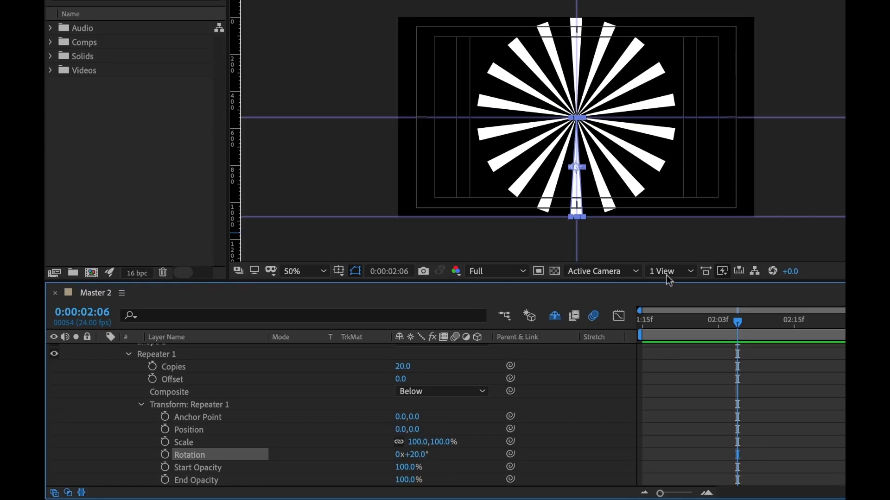
Hide the Title/Action Safe margins and guides, and deselect the shape
{"action": "left_click", "coordinate": [340, 272]}
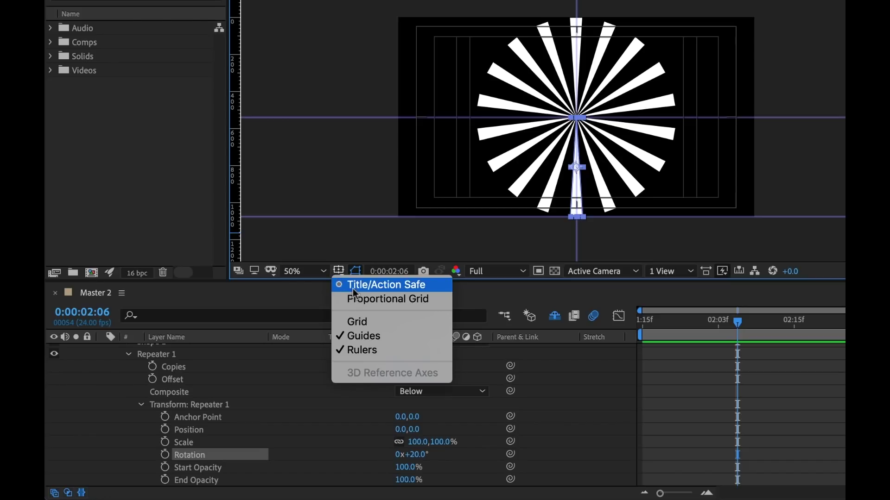
{"action": "left_click", "coordinate": [350, 285]}
{"action": "left_click", "coordinate": [339, 272]}
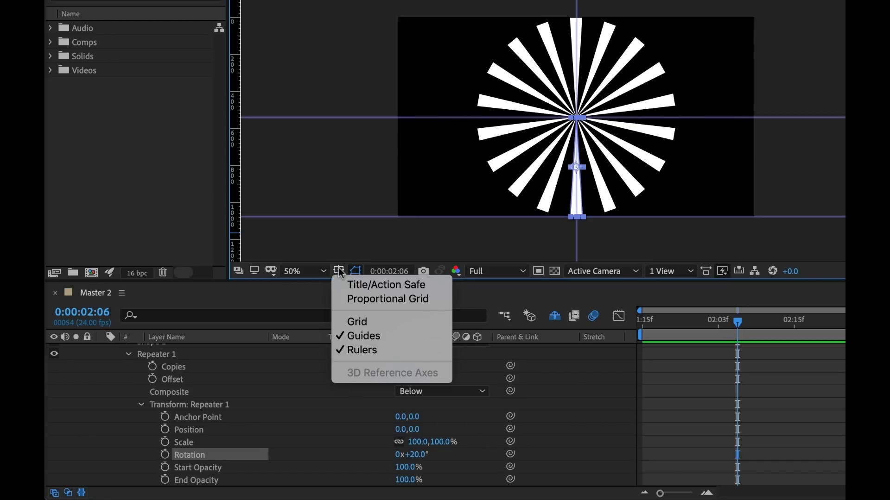
{"action": "left_click", "coordinate": [369, 336]}
{"action": "left_click", "coordinate": [756, 357]}
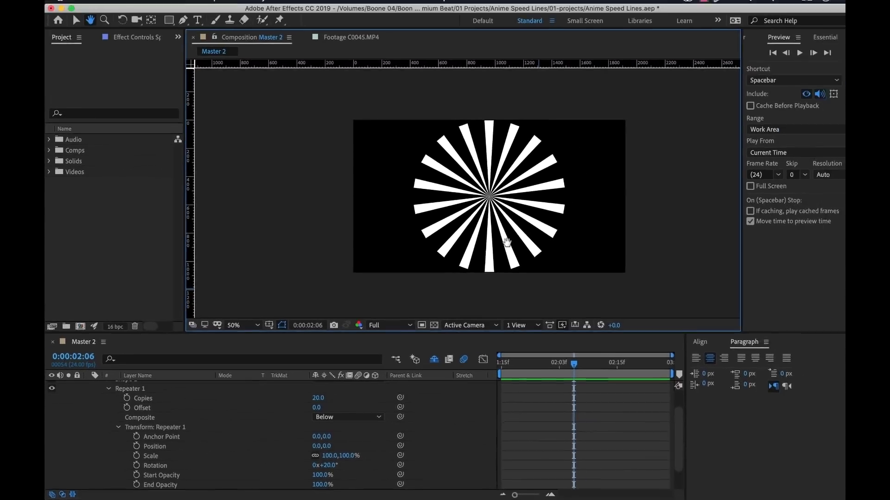
Collapse the repeater settings, expand Shape 1, and make the Boone footage layer visible
{"action": "key", "text": "v"}
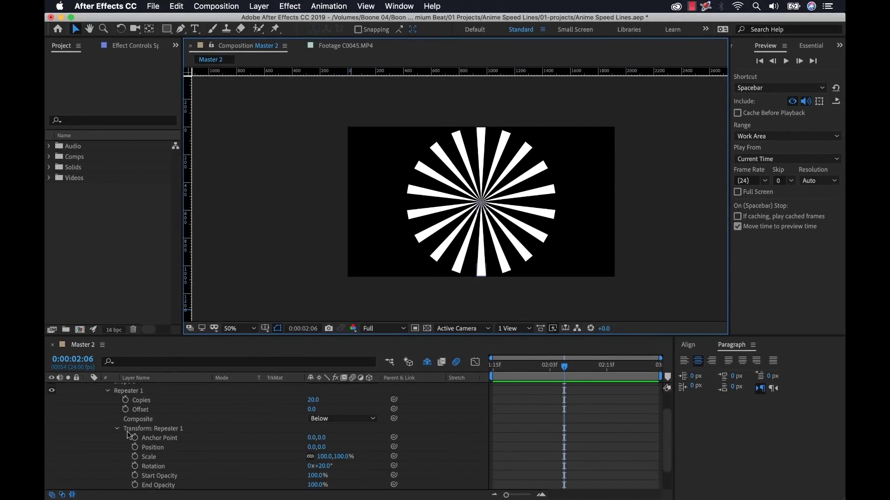
{"action": "left_click", "coordinate": [117, 429]}
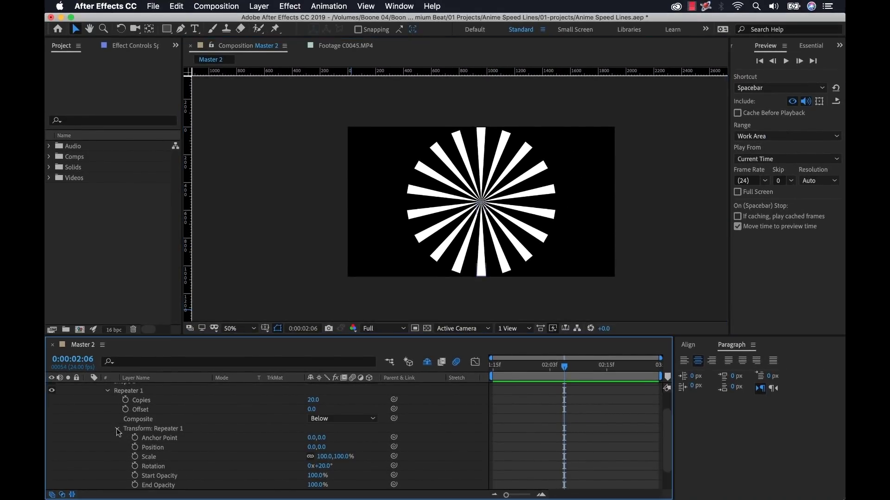
{"action": "left_click", "coordinate": [108, 418]}
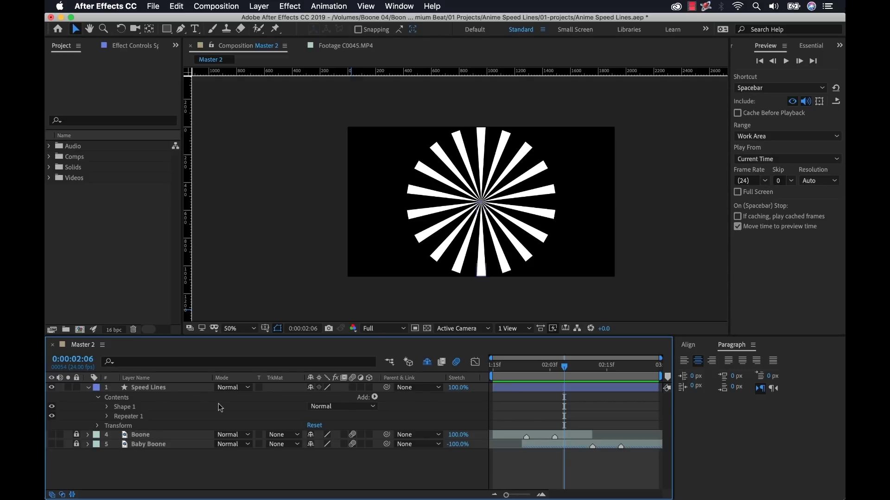
{"action": "left_click", "coordinate": [124, 408]}
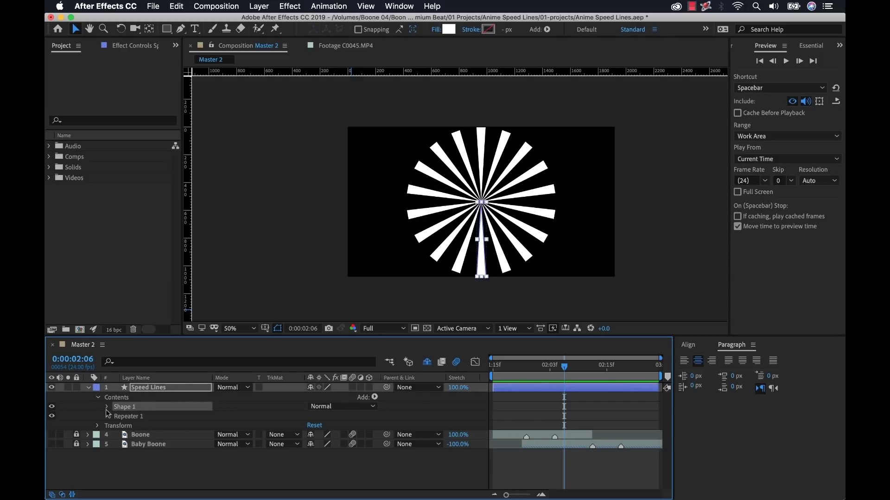
{"action": "left_click", "coordinate": [107, 408]}
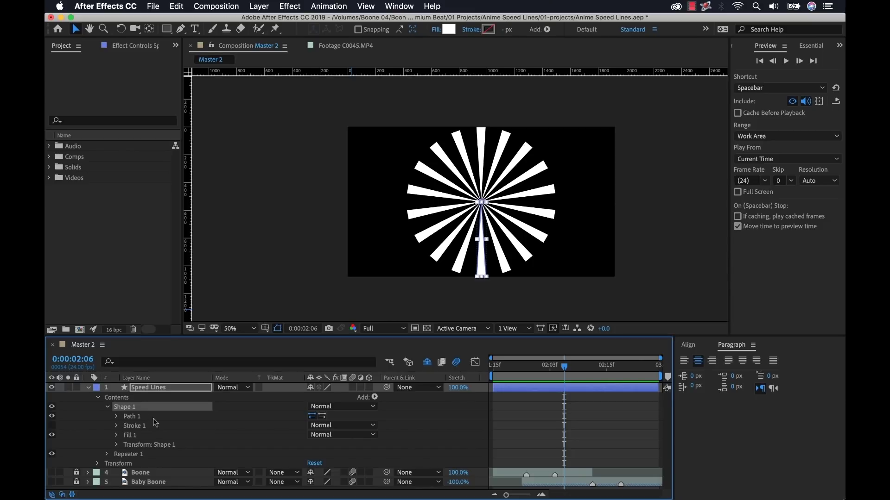
{"action": "left_click", "coordinate": [51, 473]}
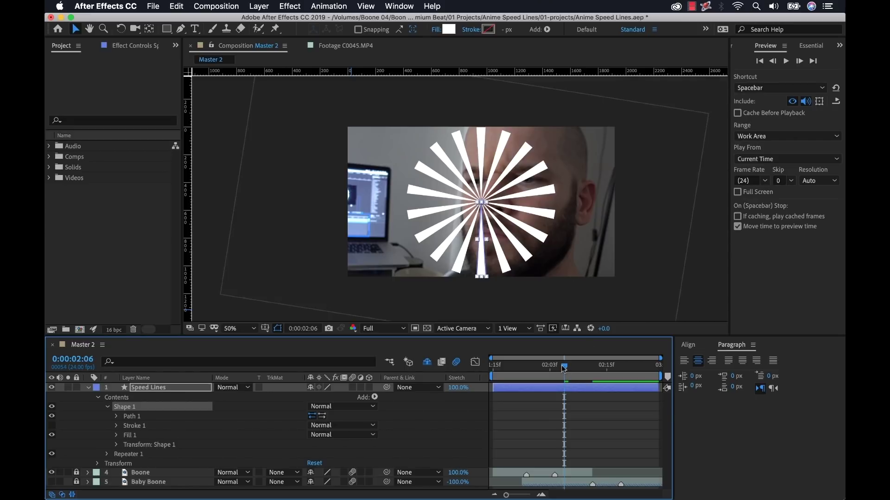
Place four composition markers on the timeline ruler around 0:00:02:04
{"action": "left_click_drag", "start_coordinate": [564, 368], "coordinate": [556, 484]}
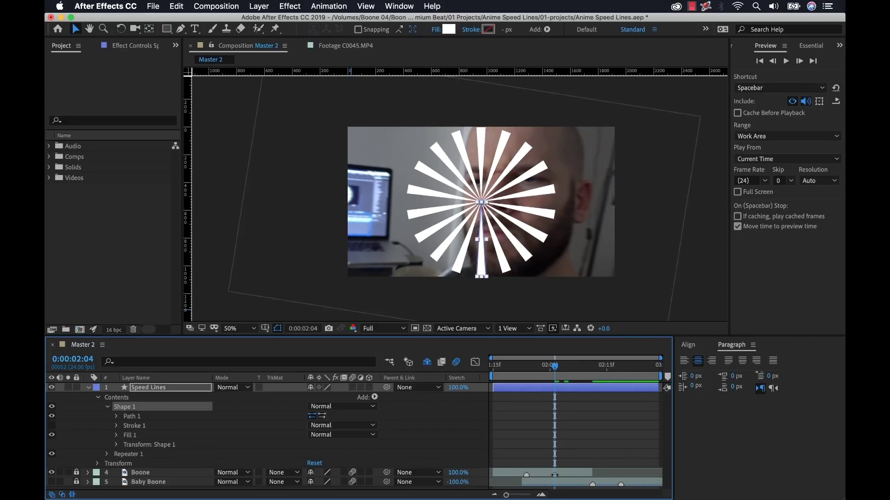
{"action": "left_click_drag", "start_coordinate": [668, 377], "coordinate": [529, 377]}
{"action": "left_click_drag", "start_coordinate": [667, 376], "coordinate": [560, 382]}
{"action": "left_click_drag", "start_coordinate": [667, 377], "coordinate": [600, 383]}
{"action": "left_click_drag", "start_coordinate": [668, 377], "coordinate": [634, 379]}
{"action": "mouse_move", "coordinate": [552, 368]}
{"action": "left_mouse_down"}
{"action": "mouse_move", "coordinate": [533, 369]}
{"action": "mouse_move", "coordinate": [555, 368]}
{"action": "left_mouse_up"}
Set Shape 1's Position Y to 328 and unlinked Scale to 69,247%
{"action": "left_click", "coordinate": [116, 445]}
{"action": "scroll", "coordinate": [172, 445], "scroll_direction": "up", "scroll_amount": 3}
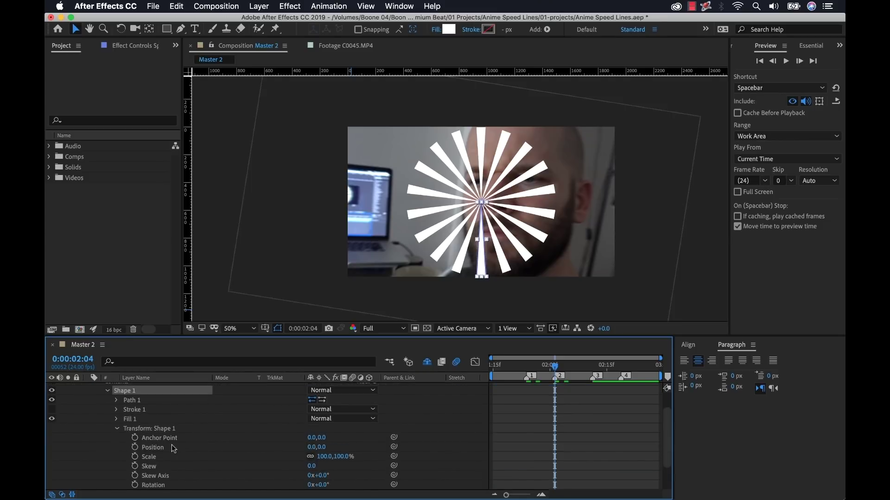
{"action": "left_click_drag", "start_coordinate": [260, 336], "coordinate": [265, 308]}
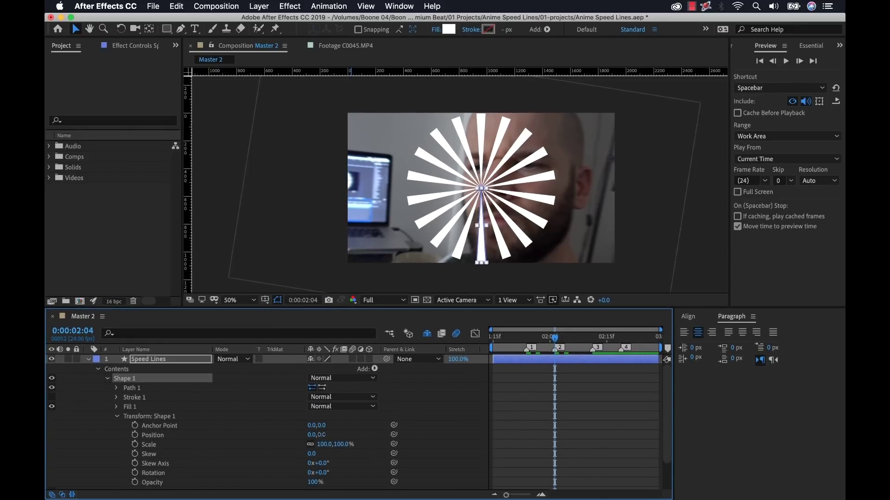
{"action": "left_click_drag", "start_coordinate": [321, 435], "coordinate": [510, 426]}
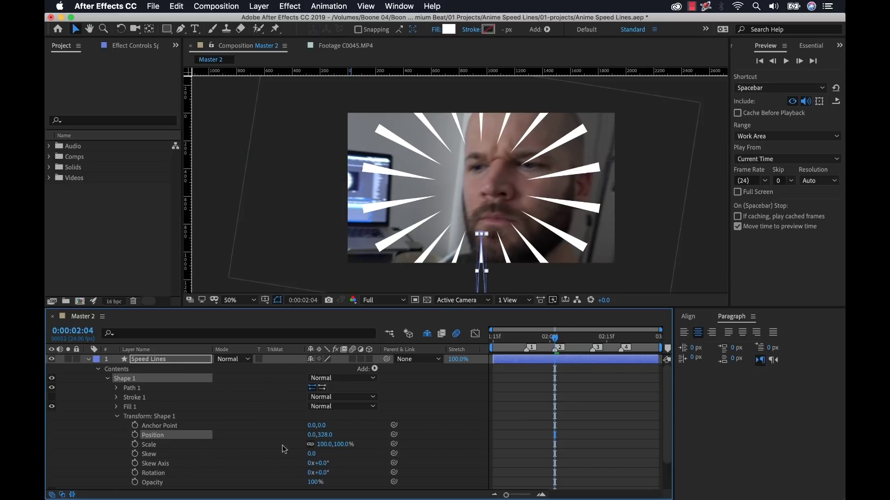
{"action": "left_click_drag", "start_coordinate": [325, 446], "coordinate": [393, 443]}
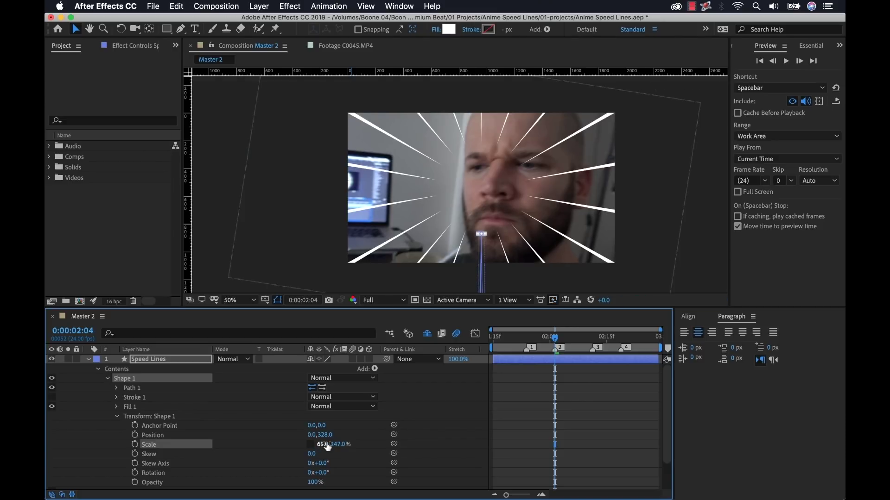
Move the Speed Lines layer to position 1120,807 and scale it to 117,101% over the man's face
{"action": "left_click", "coordinate": [117, 416]}
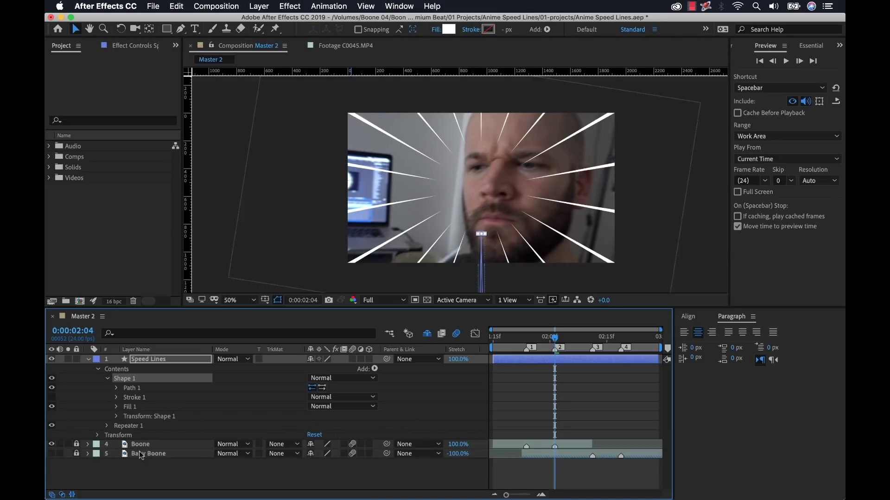
{"action": "left_click", "coordinate": [108, 379]}
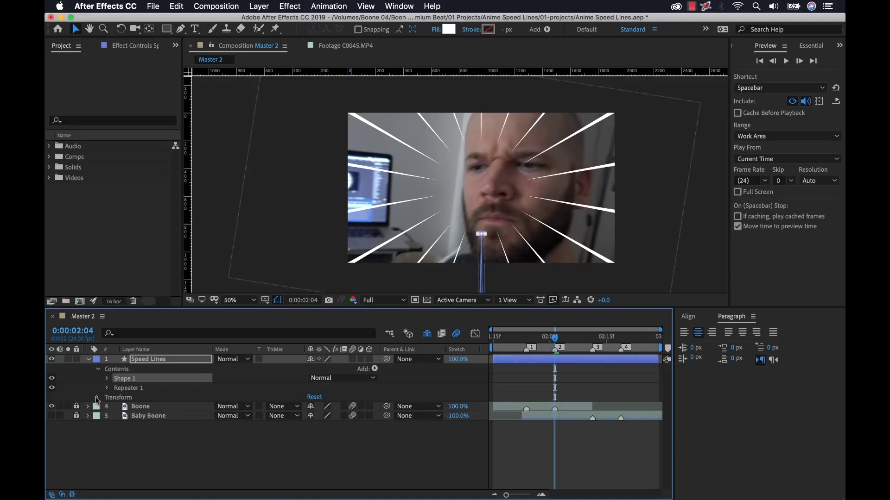
{"action": "left_click", "coordinate": [98, 398]}
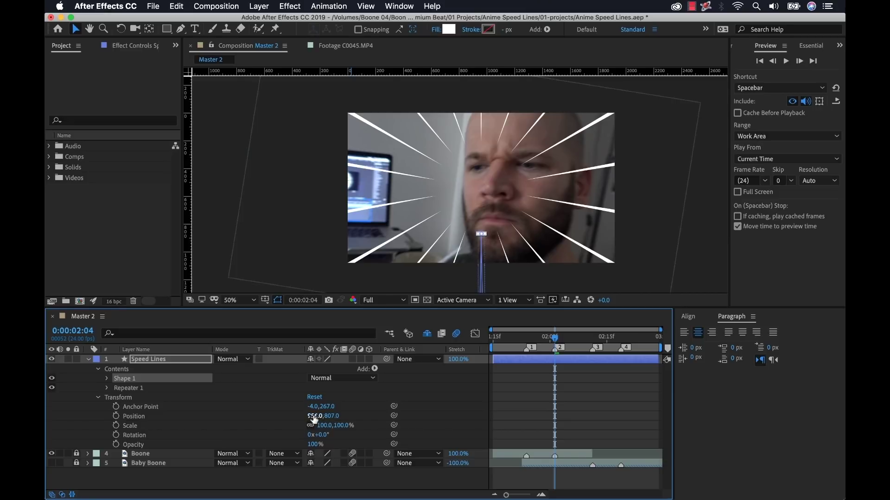
{"action": "left_click_drag", "start_coordinate": [319, 416], "coordinate": [404, 416]}
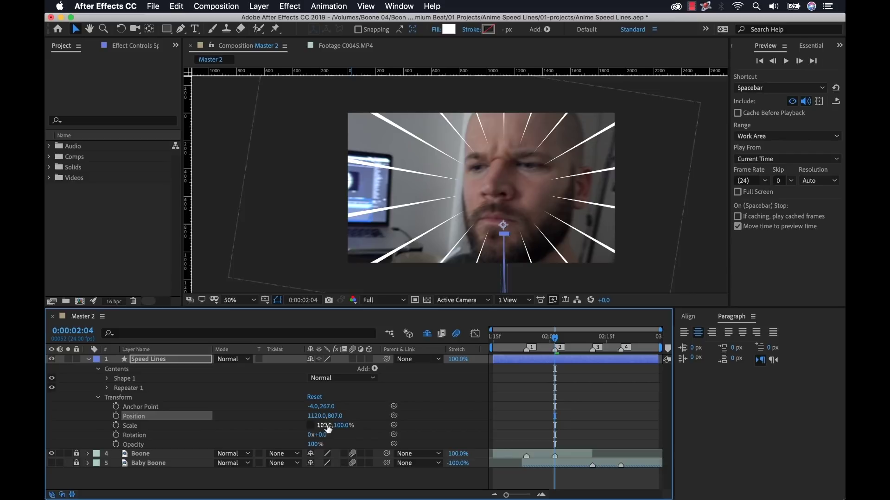
{"action": "left_click_drag", "start_coordinate": [312, 425], "coordinate": [335, 426]}
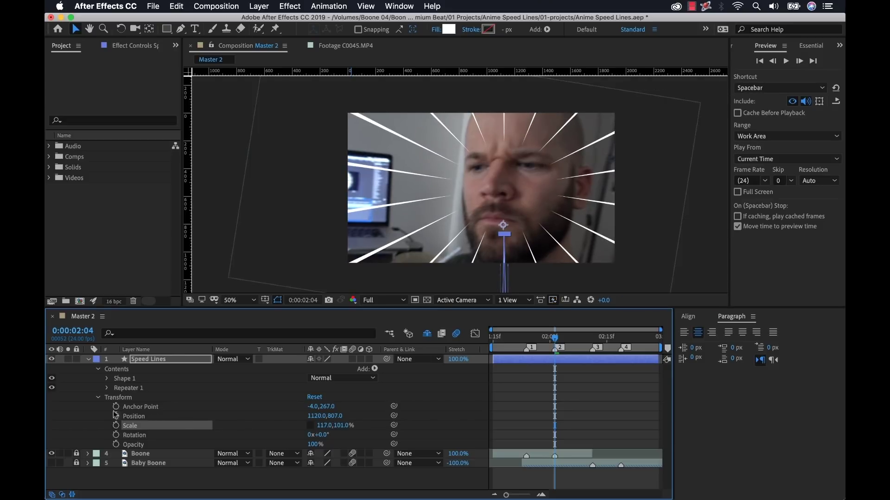
{"action": "left_click", "coordinate": [97, 398]}
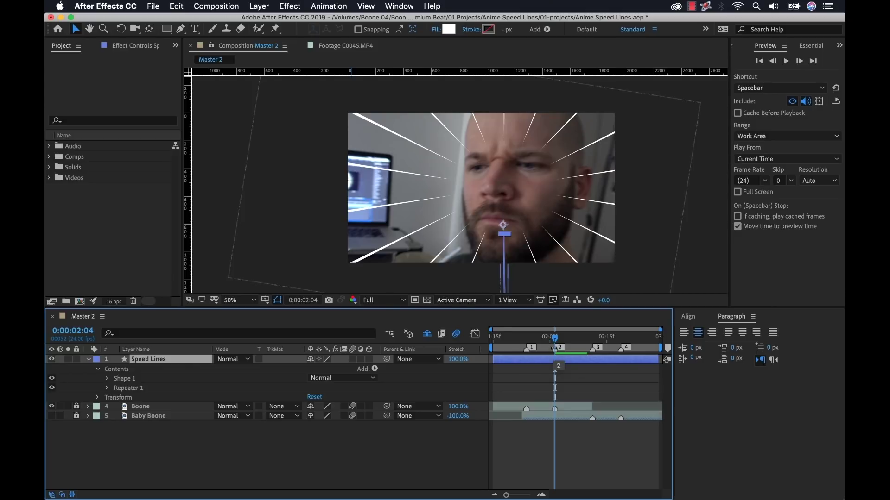
Keyframe Shape 1's position from 0,1200 at 0:00:01:22 to 0,328 at 0:00:02:04
{"action": "left_click", "coordinate": [108, 380]}
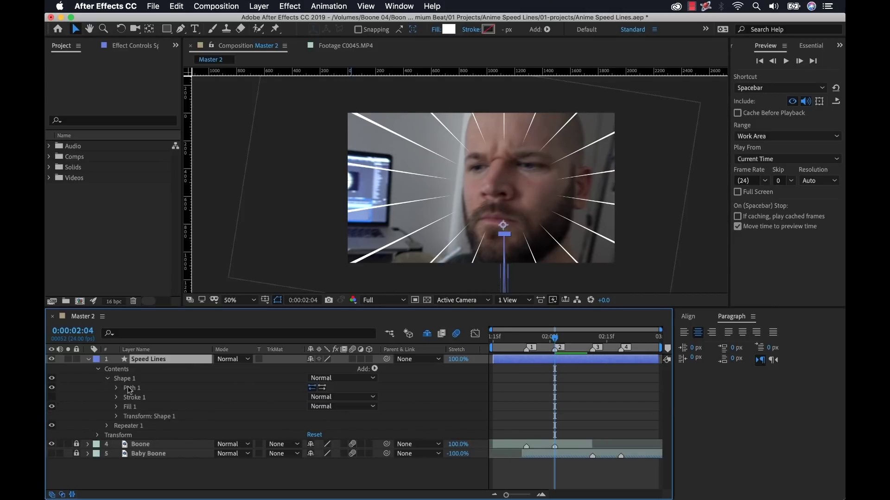
{"action": "left_click", "coordinate": [116, 417]}
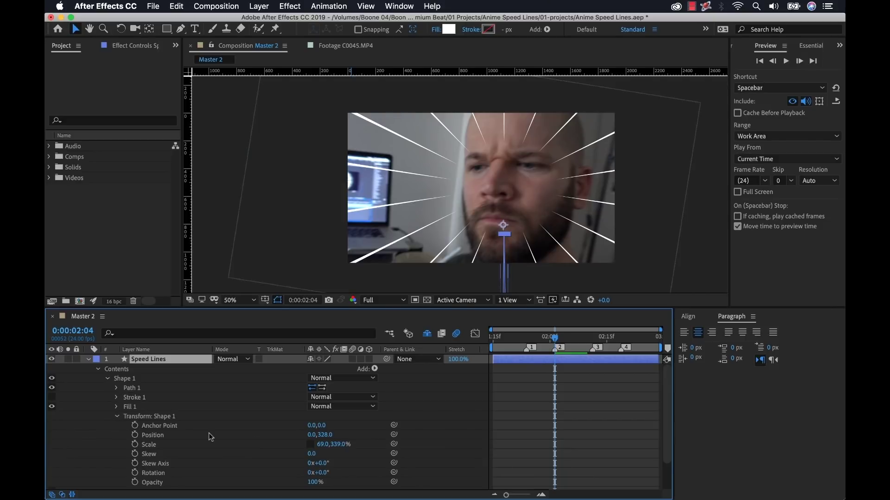
{"action": "left_click", "coordinate": [135, 435]}
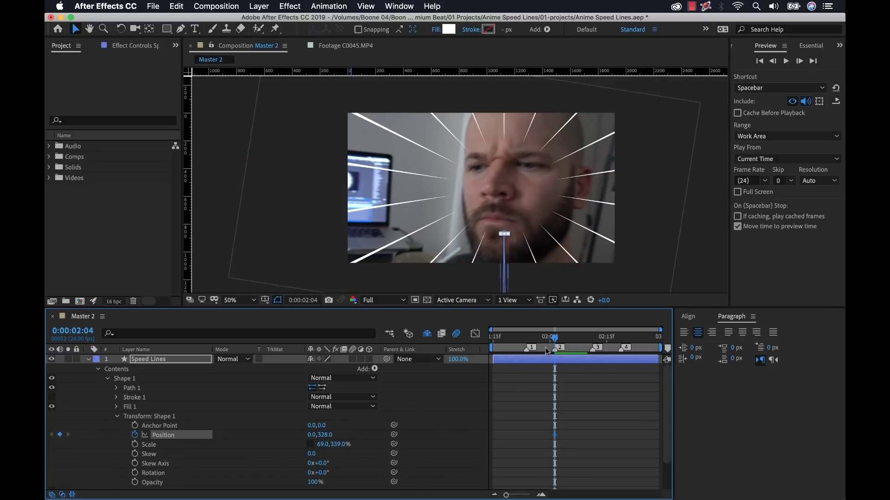
{"action": "left_click_drag", "start_coordinate": [548, 341], "coordinate": [532, 343]}
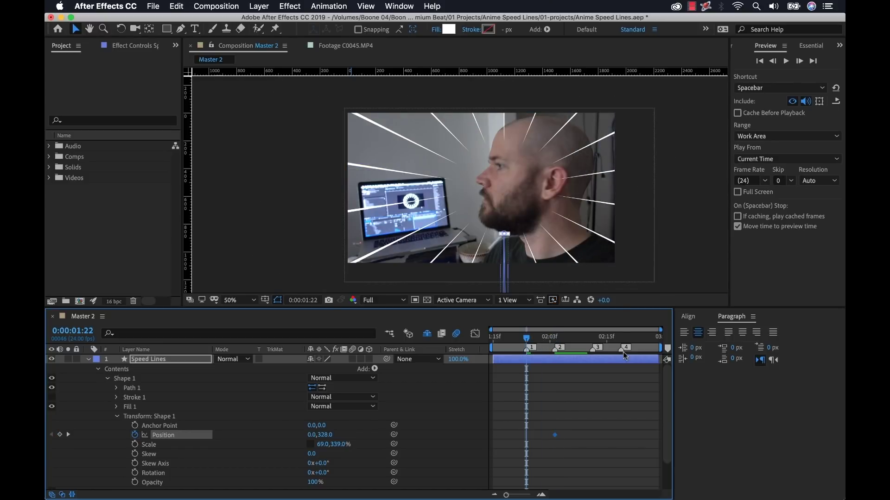
{"action": "left_click_drag", "start_coordinate": [327, 435], "coordinate": [563, 438]}
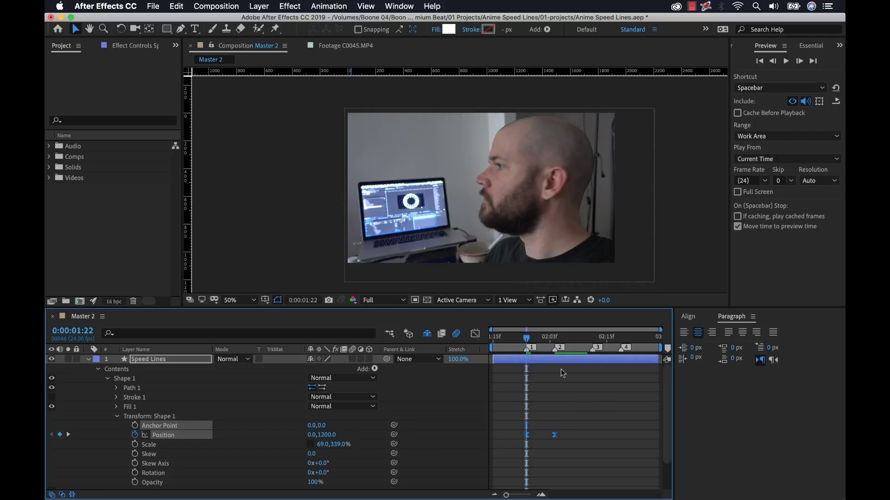
{"action": "left_click_drag", "start_coordinate": [527, 342], "coordinate": [564, 344]}
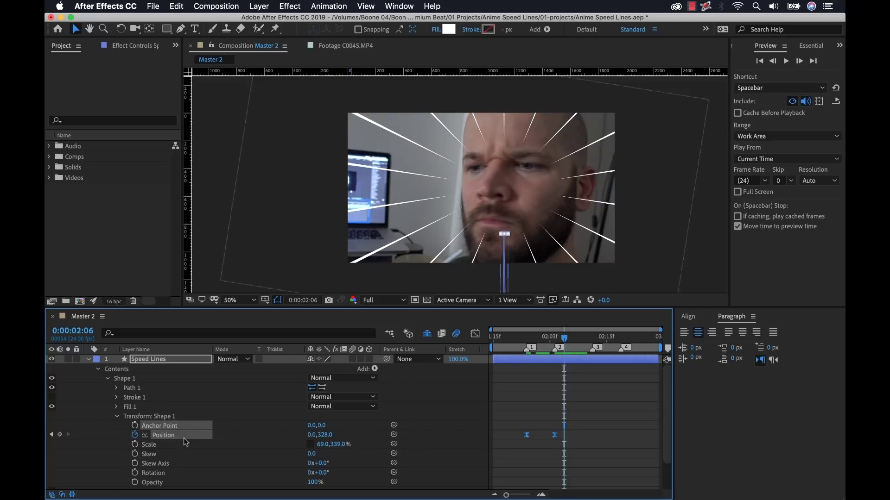
Add a Wiggle Paths operation to the Speed Lines contents, placed below Repeater 1
{"action": "left_click", "coordinate": [116, 416]}
{"action": "left_click", "coordinate": [108, 379]}
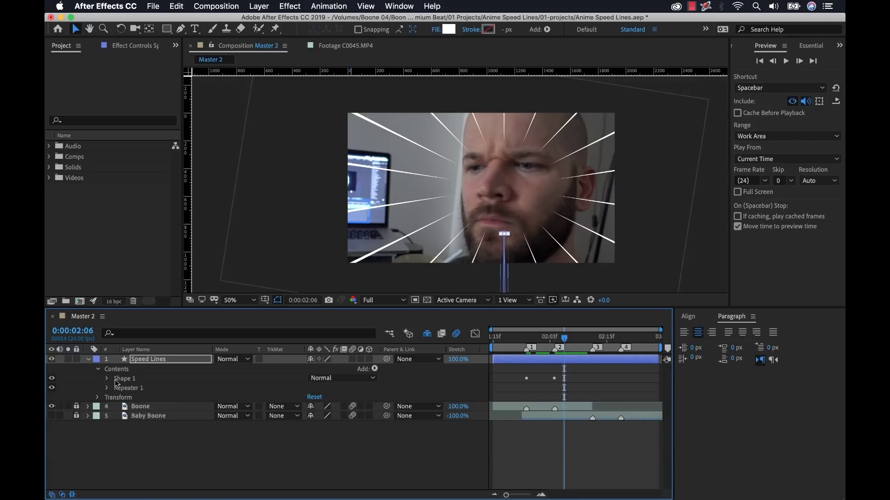
{"action": "left_click", "coordinate": [117, 370]}
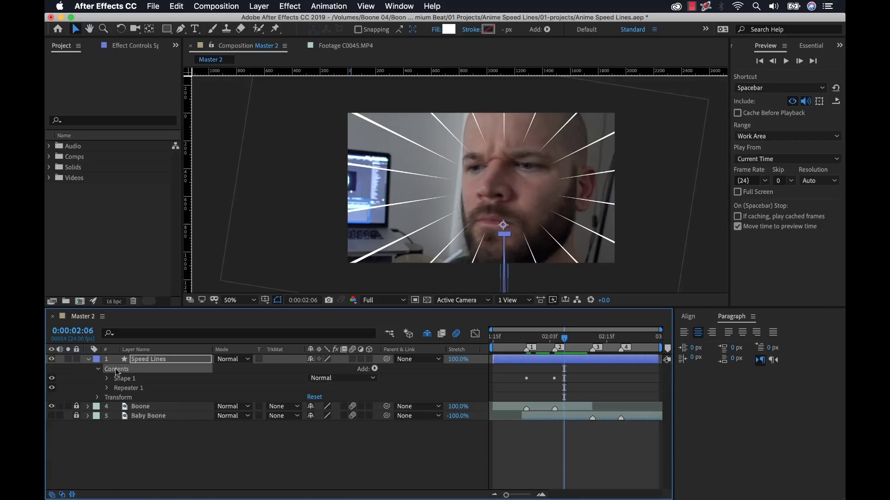
{"action": "left_click", "coordinate": [375, 370]}
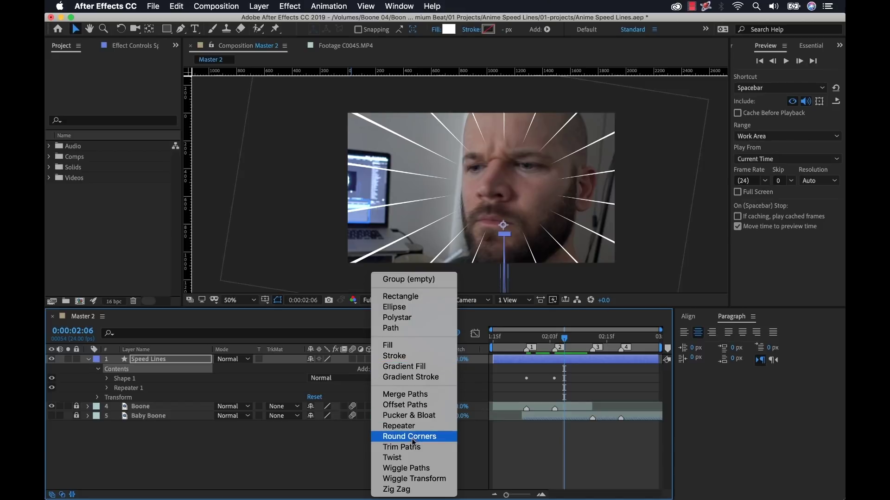
{"action": "left_click", "coordinate": [414, 469]}
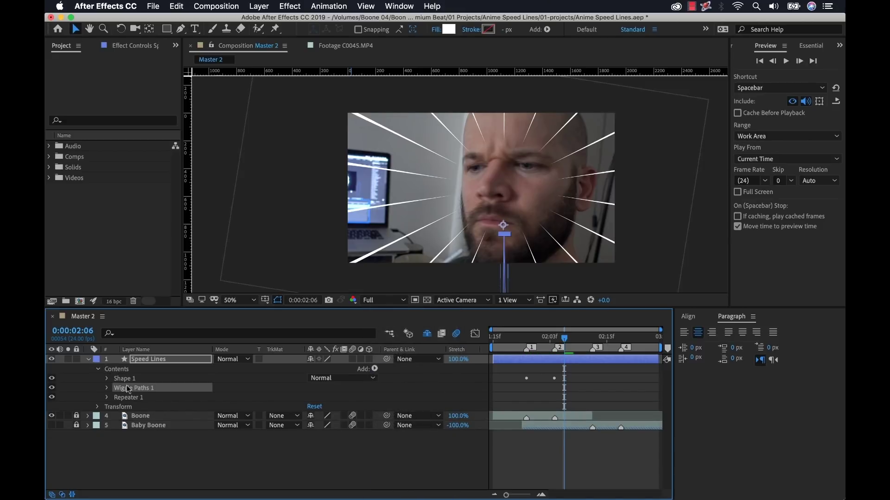
{"action": "mouse_move", "coordinate": [126, 387]}
{"action": "left_mouse_down"}
{"action": "mouse_move", "coordinate": [129, 407]}
{"action": "mouse_move", "coordinate": [121, 403]}
{"action": "left_mouse_up"}
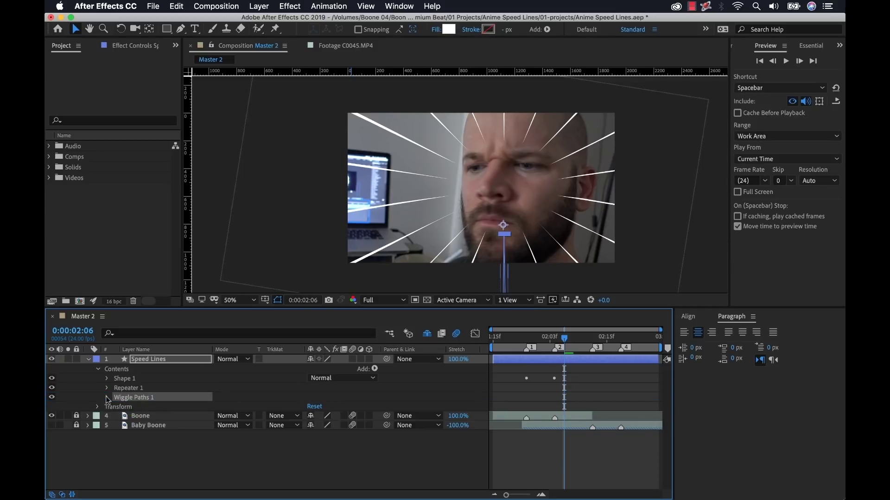
{"action": "left_click", "coordinate": [107, 398]}
Set Wiggle Paths Size to 20 and Wiggles/Second to 20, then preview the jitter
{"action": "scroll", "coordinate": [204, 419], "scroll_direction": "down", "scroll_amount": 1}
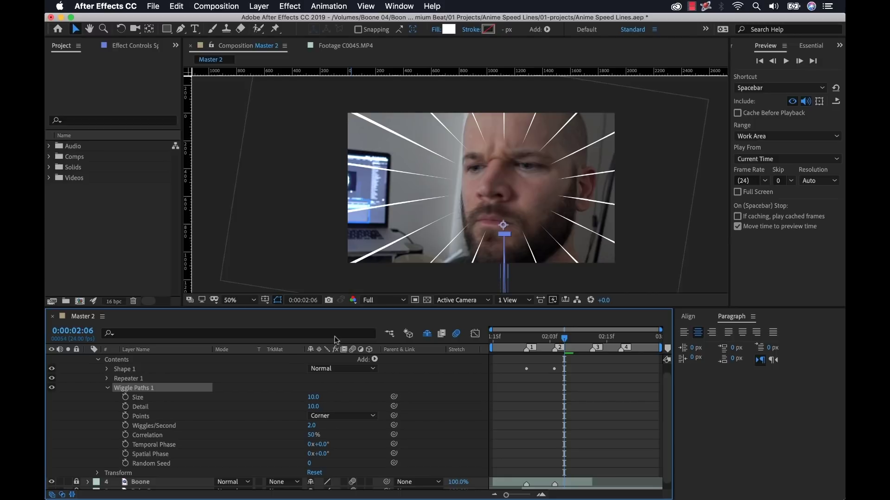
{"action": "left_click_drag", "start_coordinate": [313, 397], "coordinate": [343, 395]}
{"action": "left_click", "coordinate": [314, 397]}
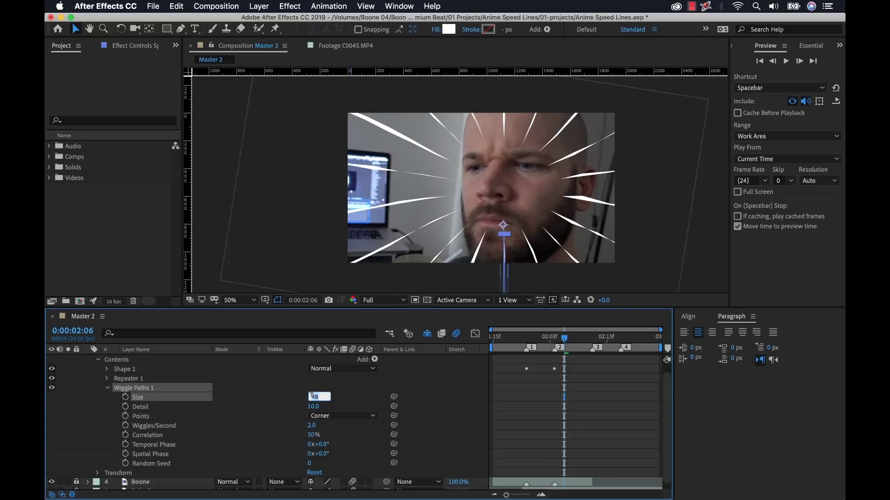
{"action": "key", "text": "Return"}
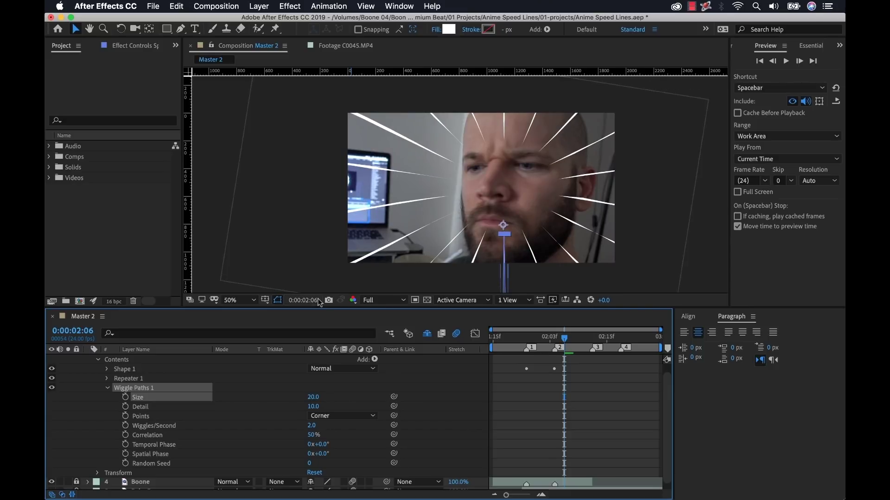
{"action": "left_click", "coordinate": [312, 425]}
{"action": "type", "text": "20"}
{"action": "key", "text": "Return"}
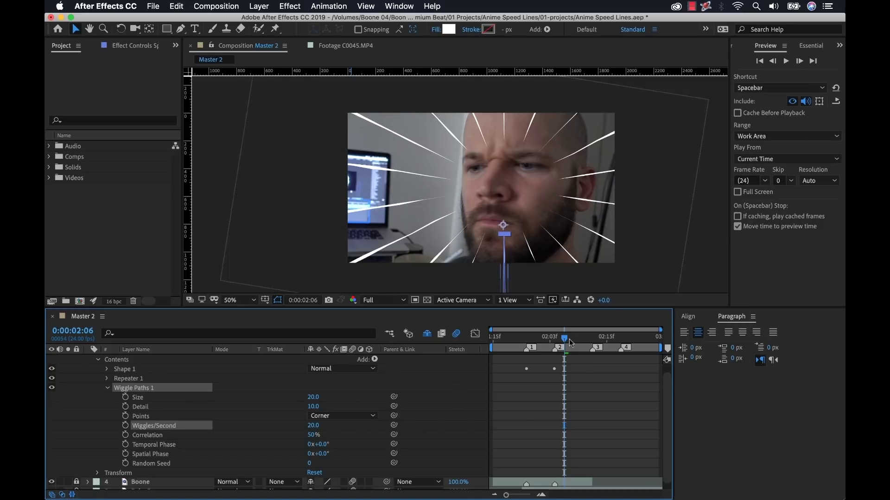
{"action": "left_click_drag", "start_coordinate": [570, 342], "coordinate": [567, 342]}
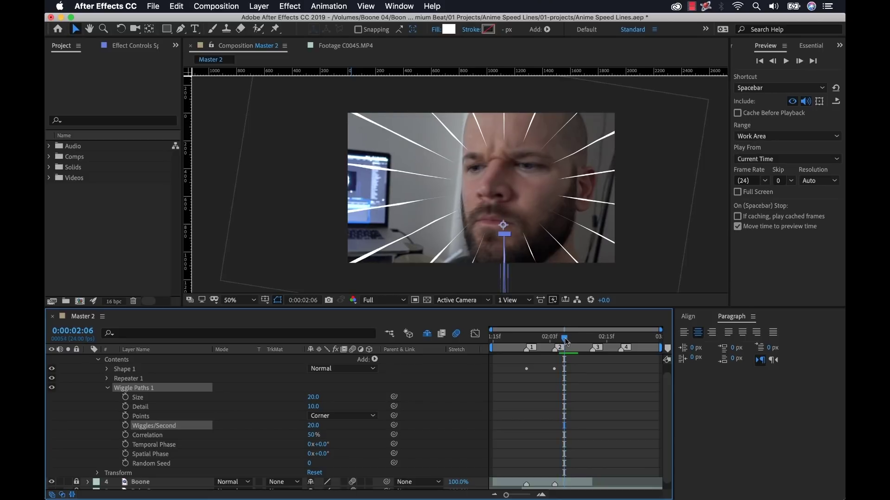
{"action": "left_click", "coordinate": [107, 387]}
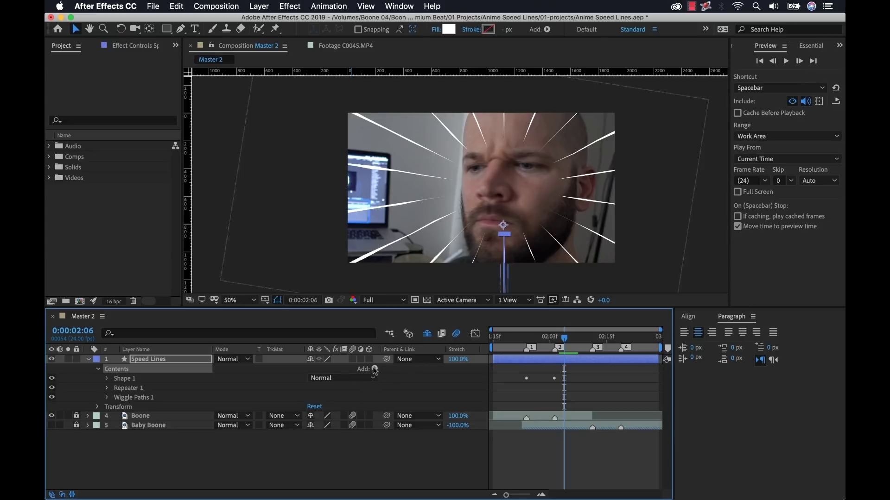
Add a Wiggle Transform operation with a 0,15 position offset
{"action": "left_click", "coordinate": [374, 369]}
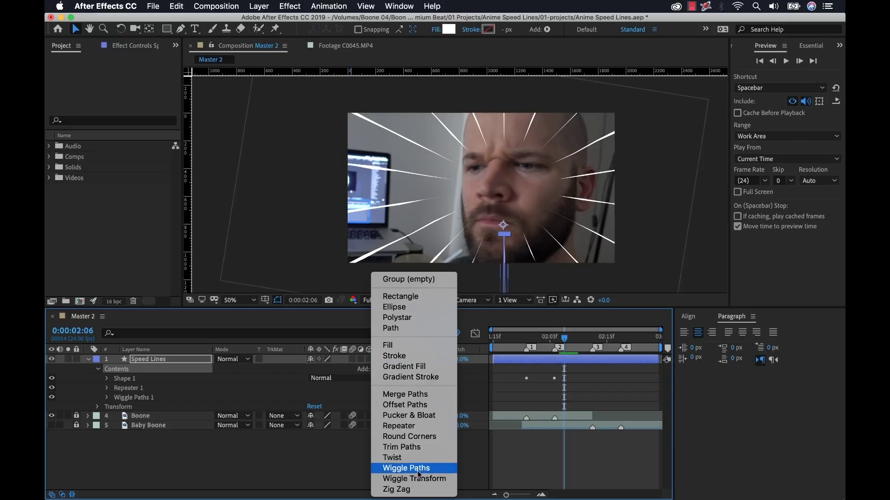
{"action": "left_click", "coordinate": [400, 480]}
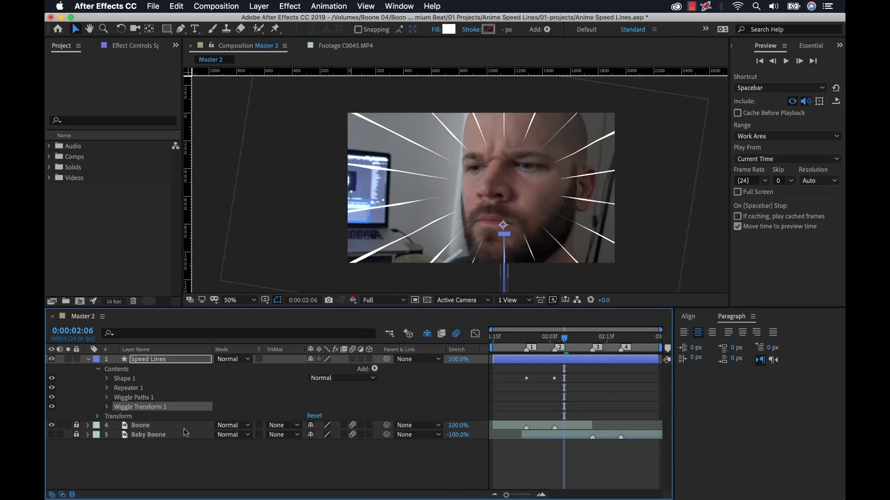
{"action": "left_click", "coordinate": [107, 408]}
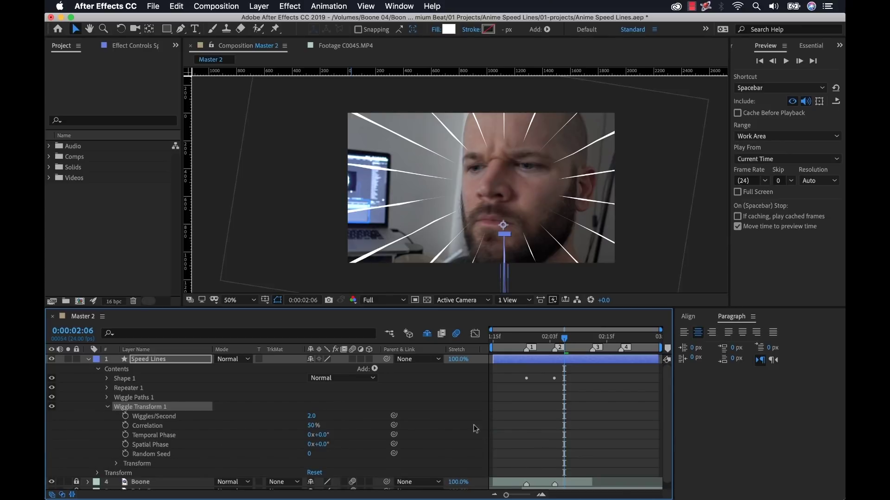
{"action": "scroll", "coordinate": [311, 457], "scroll_direction": "down", "scroll_amount": 1}
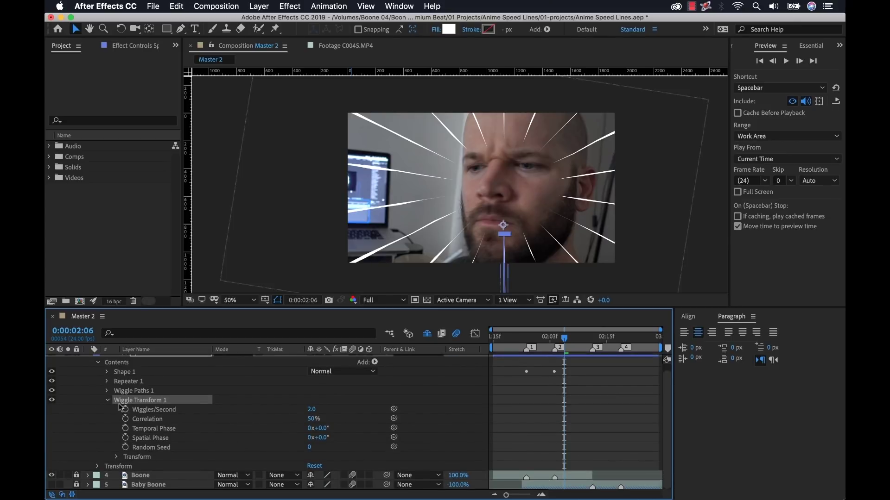
{"action": "left_click", "coordinate": [116, 457]}
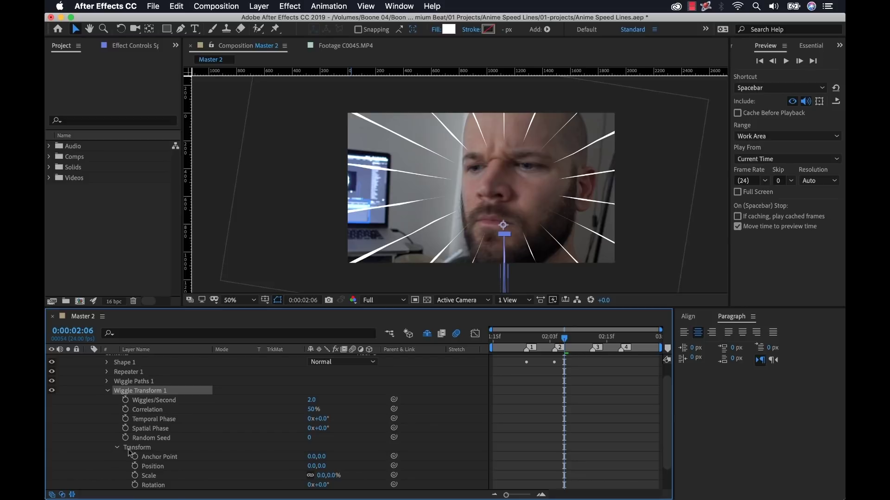
{"action": "scroll", "coordinate": [150, 448], "scroll_direction": "down", "scroll_amount": 3}
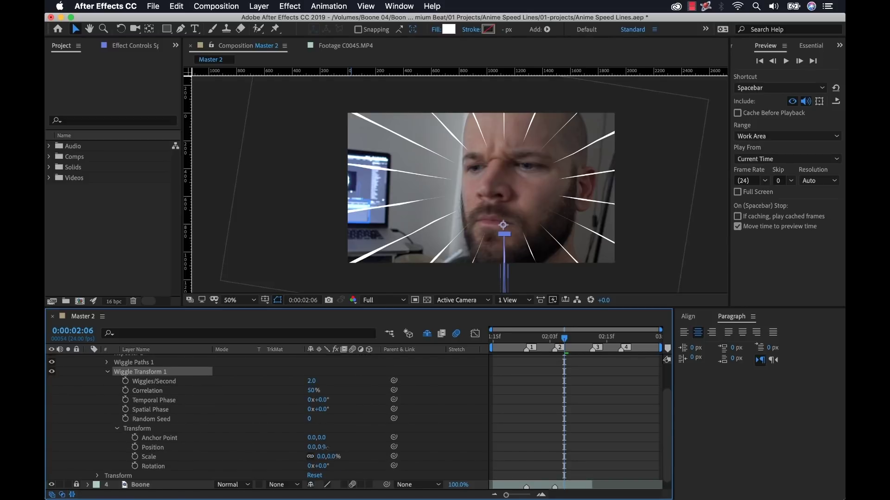
{"action": "mouse_move", "coordinate": [323, 448]}
{"action": "left_mouse_down"}
{"action": "mouse_move", "coordinate": [313, 448]}
{"action": "mouse_move", "coordinate": [331, 448]}
{"action": "mouse_move", "coordinate": [323, 448]}
{"action": "left_mouse_up"}
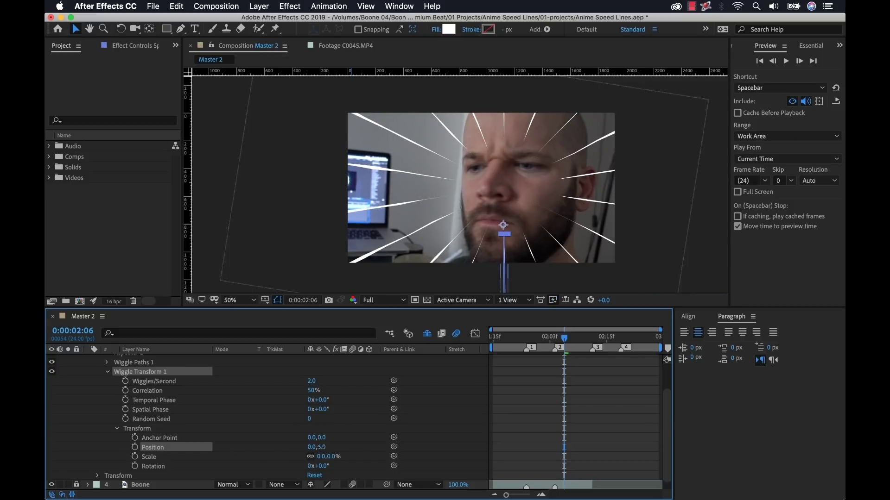
{"action": "left_click", "coordinate": [323, 448]}
{"action": "type", "text": "15"}
{"action": "key", "text": "Return"}
Set Wiggle Transform 1 to 20 wiggles per second and scrub frames to check it
{"action": "left_click", "coordinate": [314, 381]}
{"action": "type", "text": "20"}
{"action": "key", "text": "Return"}
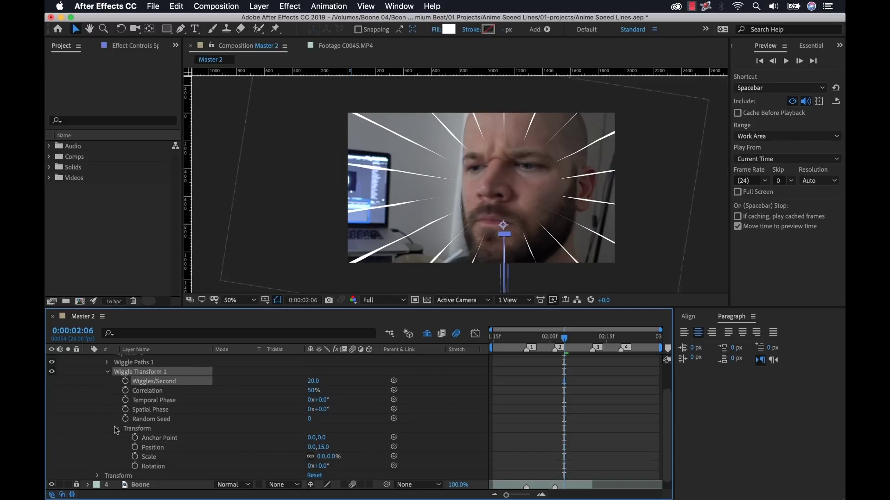
{"action": "scroll", "coordinate": [116, 430], "scroll_direction": "up", "scroll_amount": 3}
{"action": "left_click", "coordinate": [108, 400]}
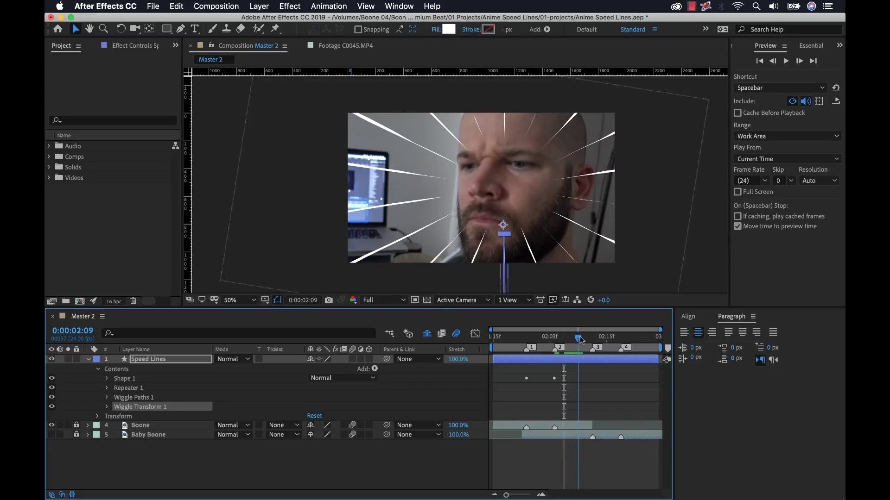
{"action": "left_click_drag", "start_coordinate": [582, 340], "coordinate": [570, 342]}
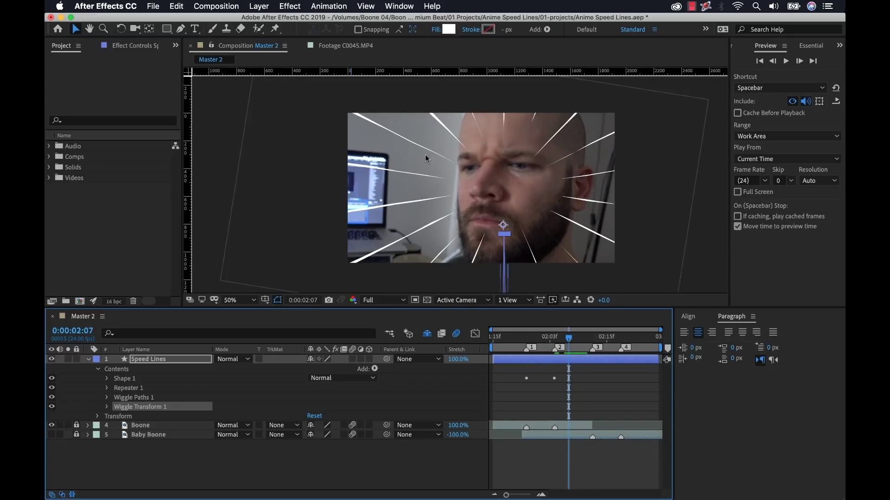
{"action": "left_click_drag", "start_coordinate": [570, 342], "coordinate": [573, 342]}
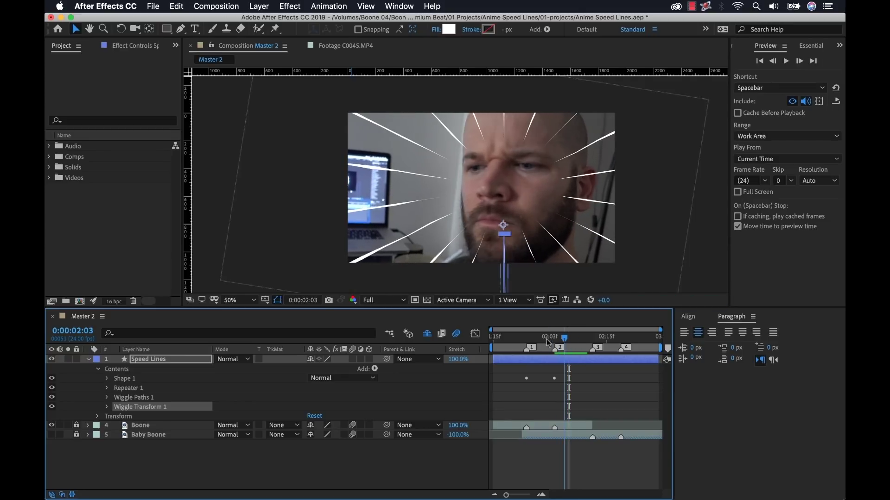
{"action": "mouse_move", "coordinate": [572, 343]}
{"action": "left_mouse_down"}
{"action": "mouse_move", "coordinate": [565, 342]}
{"action": "mouse_move", "coordinate": [597, 343]}
{"action": "mouse_move", "coordinate": [573, 343]}
{"action": "left_mouse_up"}
Duplicate the Speed Lines layer and move the copy between Boone and Baby Boone
{"action": "left_click", "coordinate": [164, 359]}
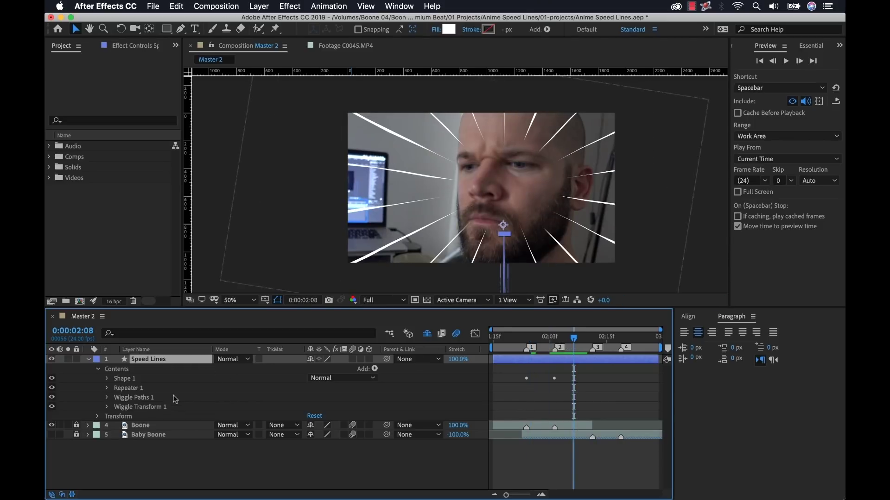
{"action": "key", "text": "super+d"}
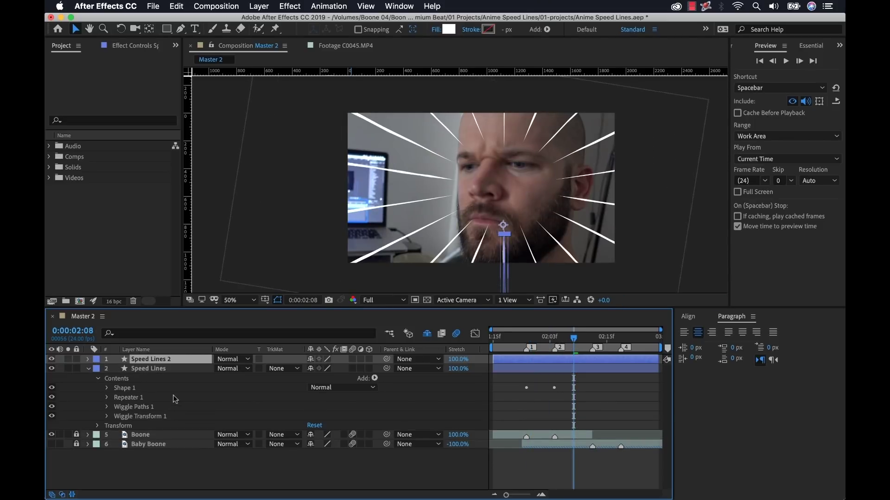
{"action": "left_click_drag", "start_coordinate": [154, 360], "coordinate": [151, 441]}
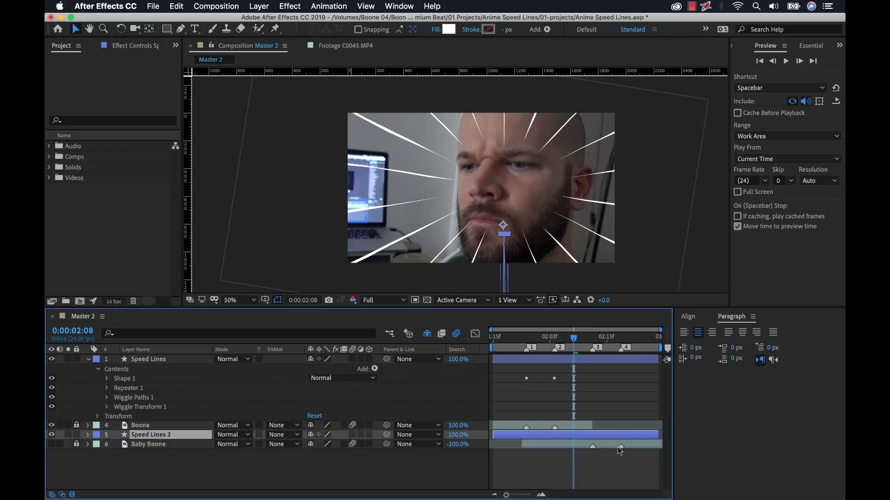
{"action": "left_click", "coordinate": [52, 445]}
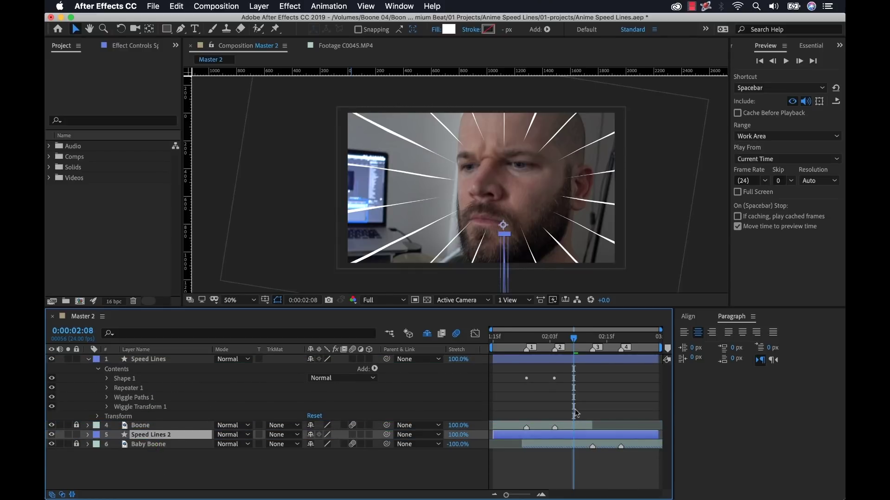
Trim the original Speed Lines layer to end at the cut to the baby shot
{"action": "left_click_drag", "start_coordinate": [579, 338], "coordinate": [593, 338]}
{"action": "left_click", "coordinate": [607, 362]}
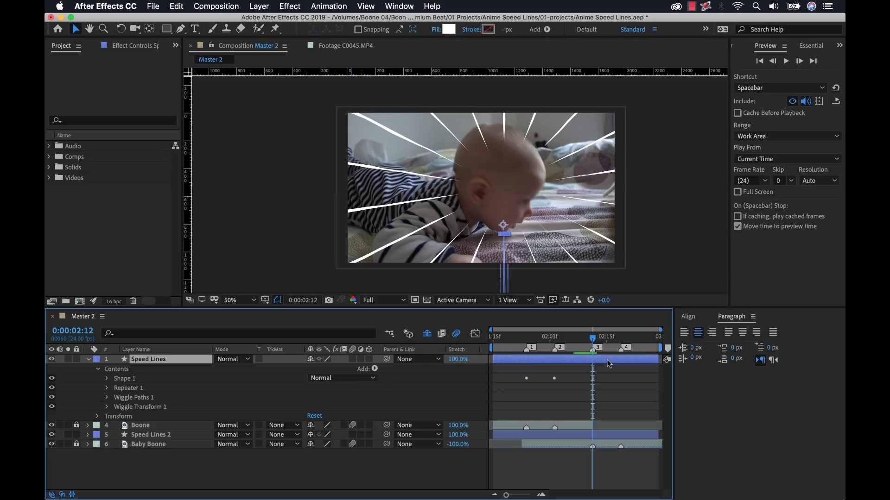
{"action": "key", "text": "alt+]"}
{"action": "key", "text": "ctrl+shift+a"}
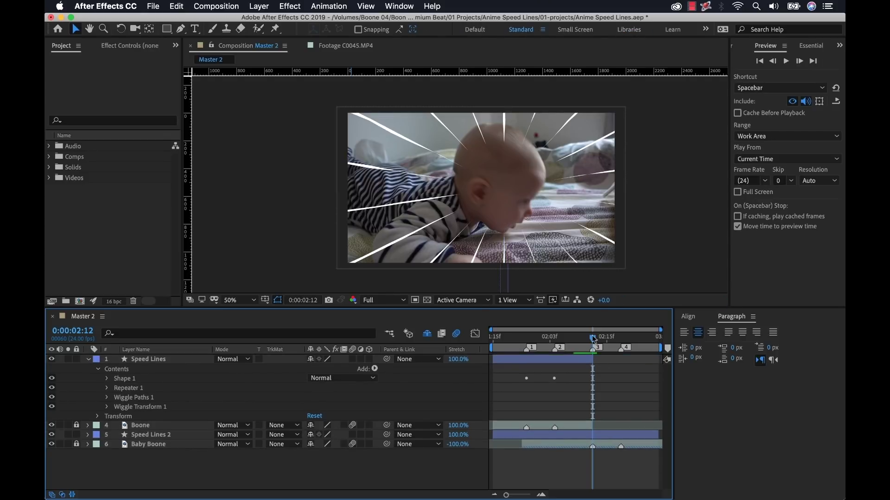
Slide Speed Lines 2 and its position keyframes later to start with the baby shot
{"action": "left_click_drag", "start_coordinate": [594, 340], "coordinate": [597, 338]}
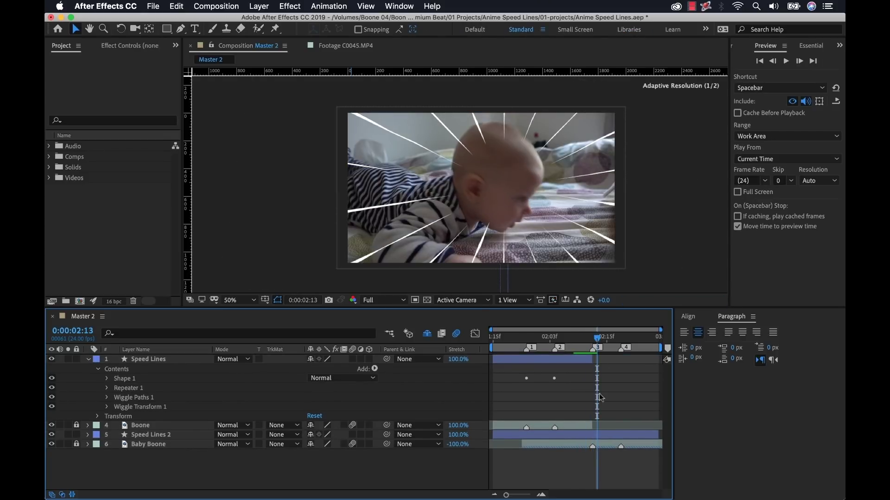
{"action": "left_click_drag", "start_coordinate": [538, 435], "coordinate": [556, 437]}
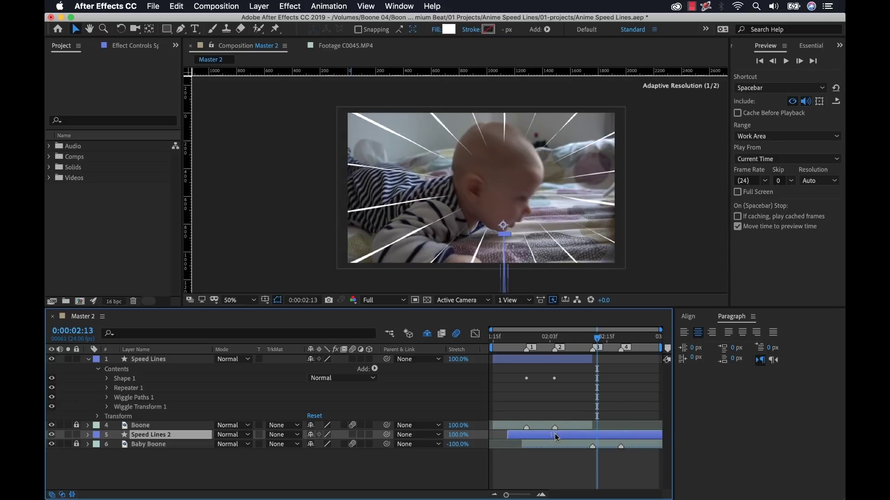
{"action": "key", "text": "u"}
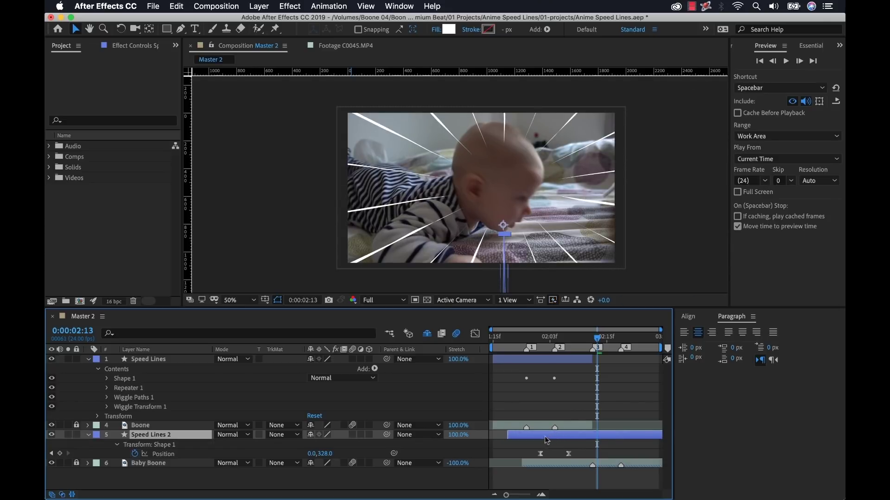
{"action": "left_click_drag", "start_coordinate": [550, 437], "coordinate": [596, 438]}
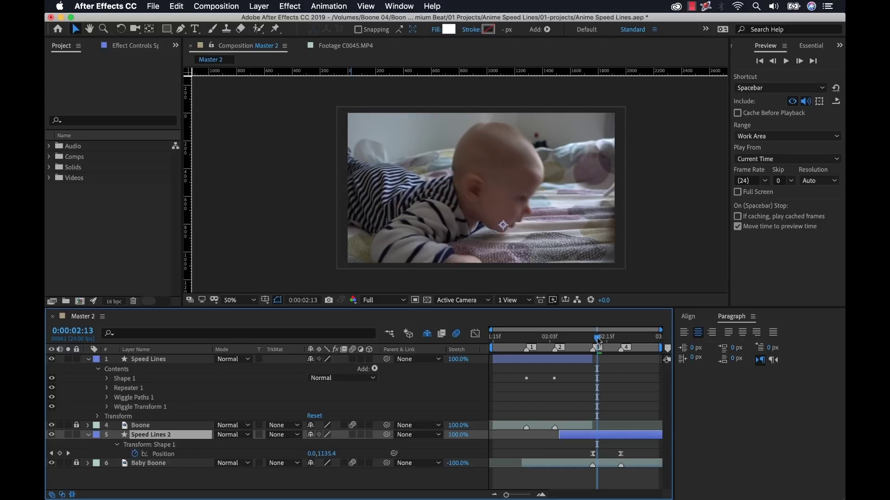
{"action": "left_click_drag", "start_coordinate": [597, 340], "coordinate": [627, 344]}
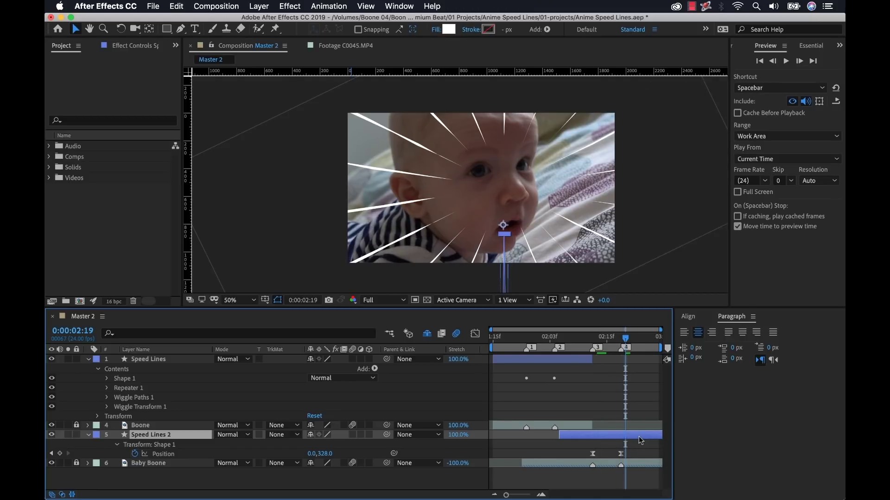
{"action": "mouse_move", "coordinate": [627, 338]}
{"action": "left_mouse_down"}
{"action": "mouse_move", "coordinate": [602, 343]}
{"action": "mouse_move", "coordinate": [634, 345]}
{"action": "left_mouse_up"}
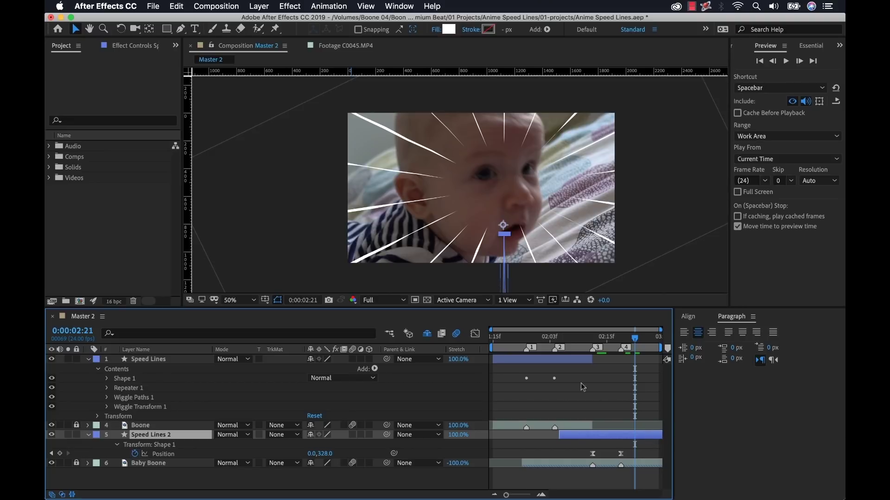
Collapse the Speed Lines and Speed Lines 2 layers and scrub back to the man's shot near 02:05
{"action": "left_click", "coordinate": [94, 364]}
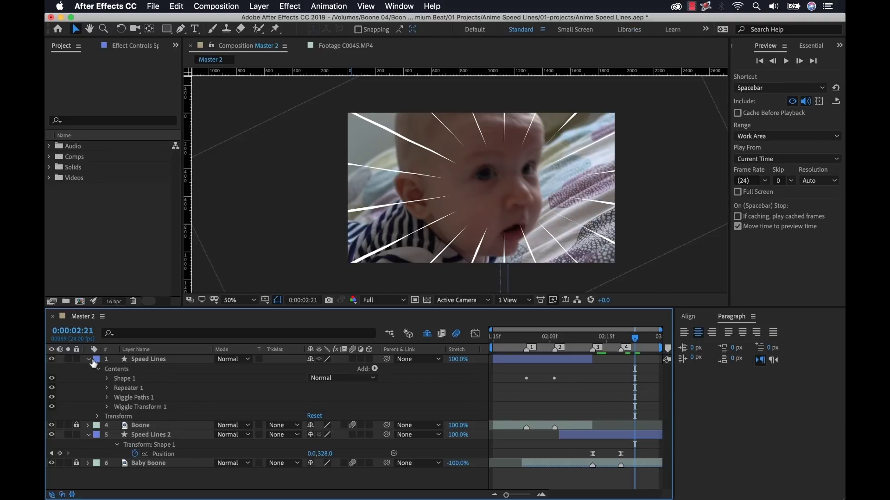
{"action": "left_click", "coordinate": [89, 360]}
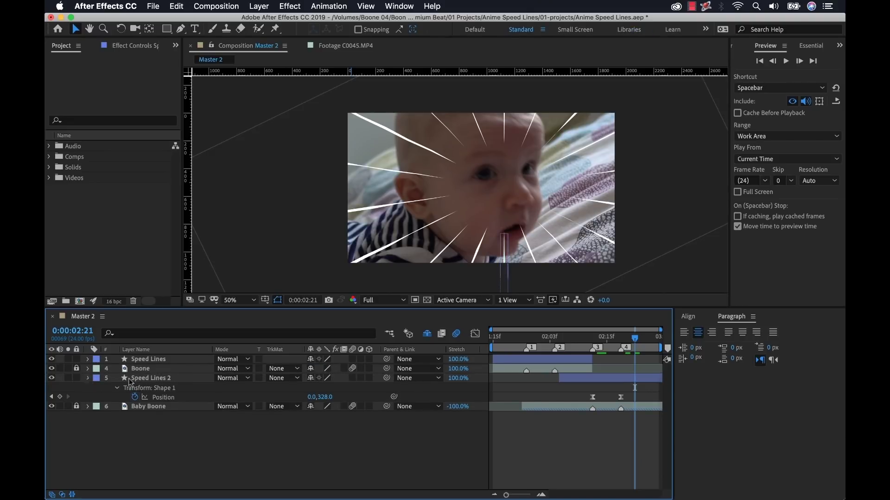
{"action": "left_click", "coordinate": [89, 382]}
{"action": "left_click_drag", "start_coordinate": [608, 337], "coordinate": [641, 340]}
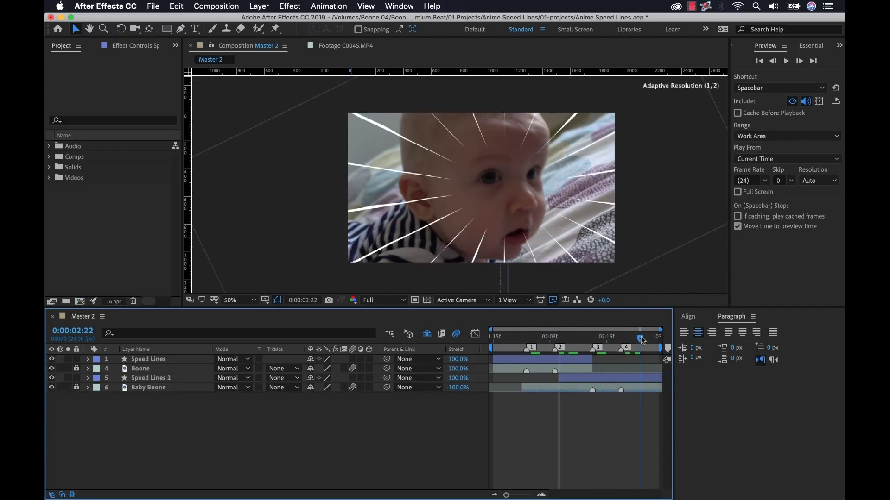